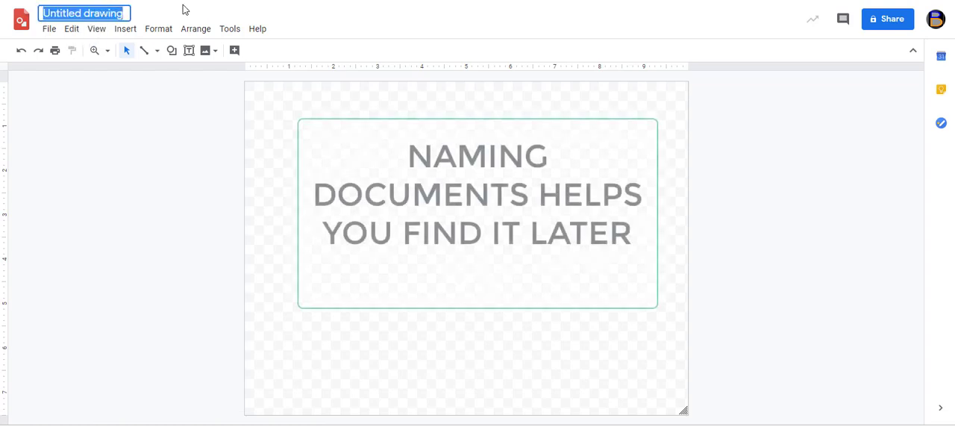
Rename the untitled drawing as Rocky Mountain Run
{"action": "type", "text": "Rock"}
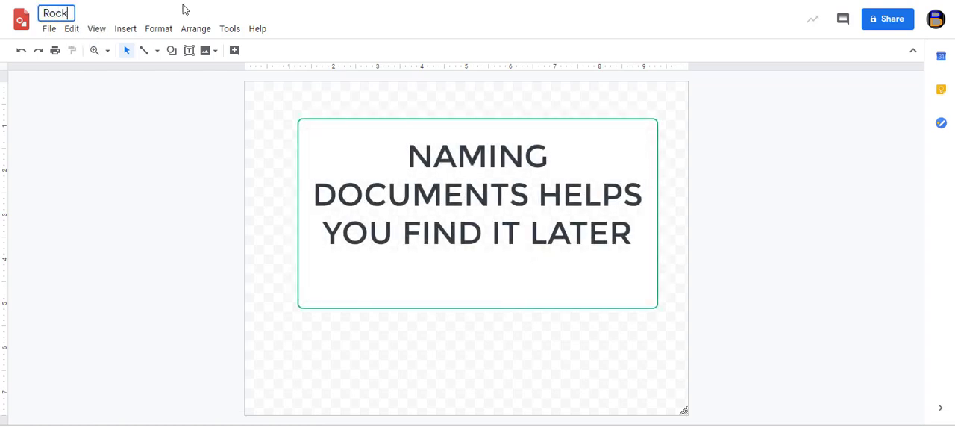
{"action": "type", "text": "y Mountain Run"}
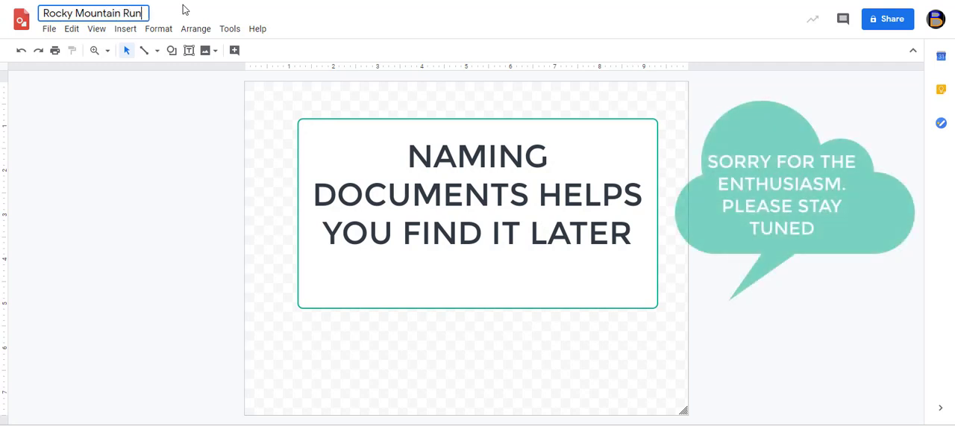
{"action": "key", "text": "Return"}
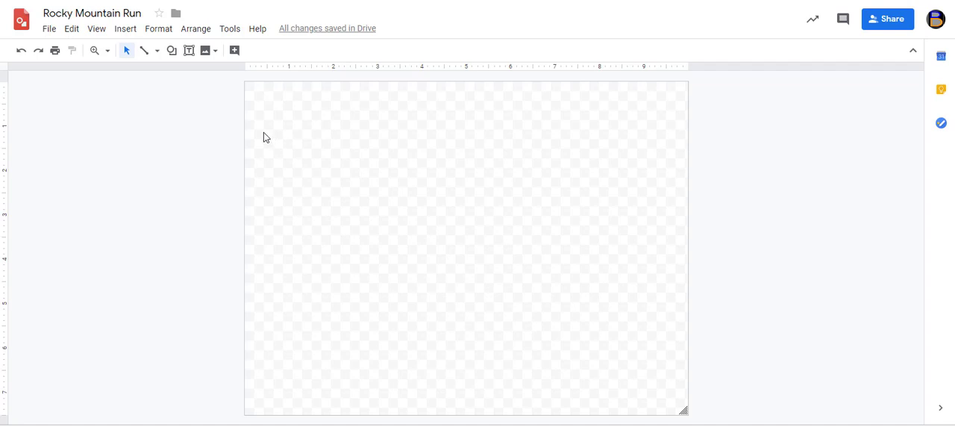
Draw a large triangle resting on the canvas's lower edge, spanning roughly ruler marks 1 to 8.7 horizontally
{"action": "left_click", "coordinate": [173, 51]}
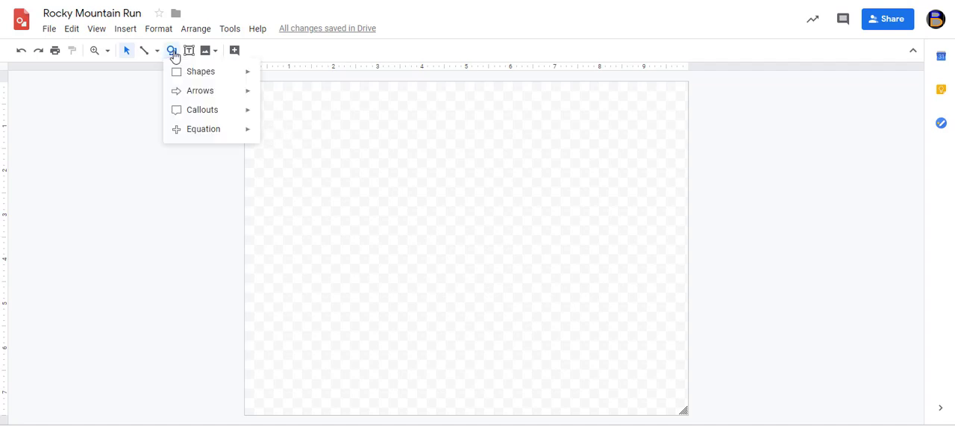
{"action": "mouse_move", "coordinate": [190, 75]}
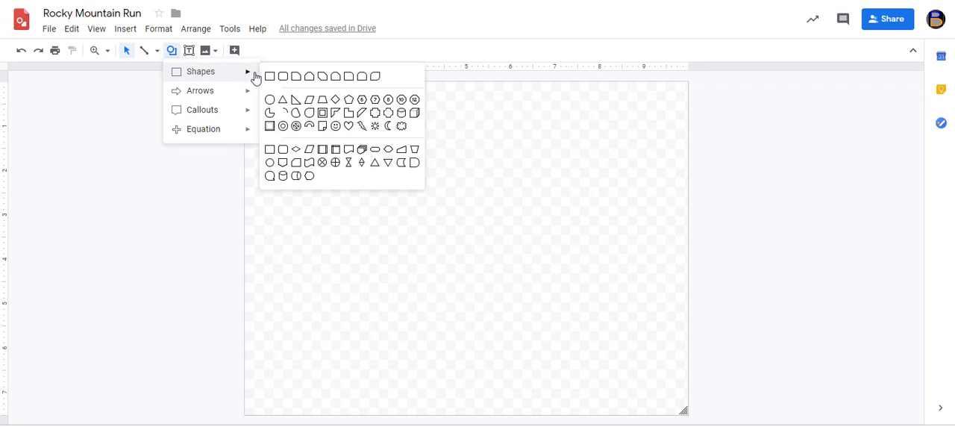
{"action": "left_click", "coordinate": [286, 103]}
{"action": "left_click_drag", "start_coordinate": [288, 161], "coordinate": [631, 414]}
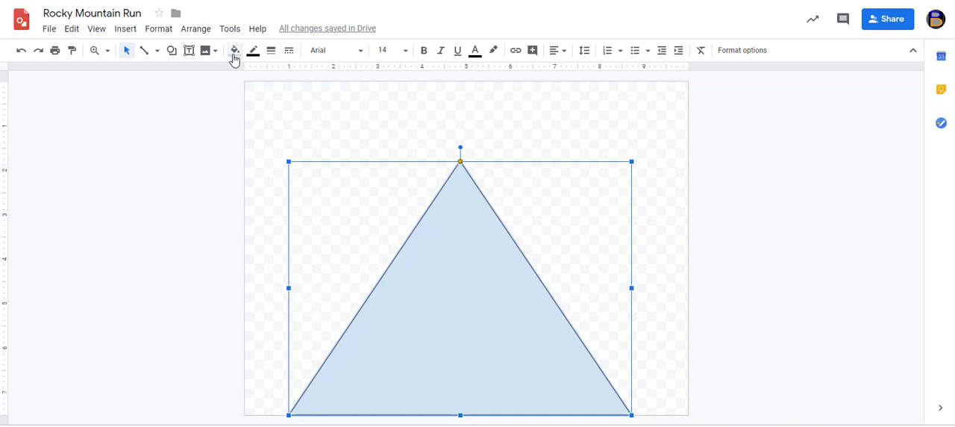
Fill the triangle with dark brown and move it left along the lower edge until its corner extends beyond the canvas
{"action": "left_click", "coordinate": [233, 52]}
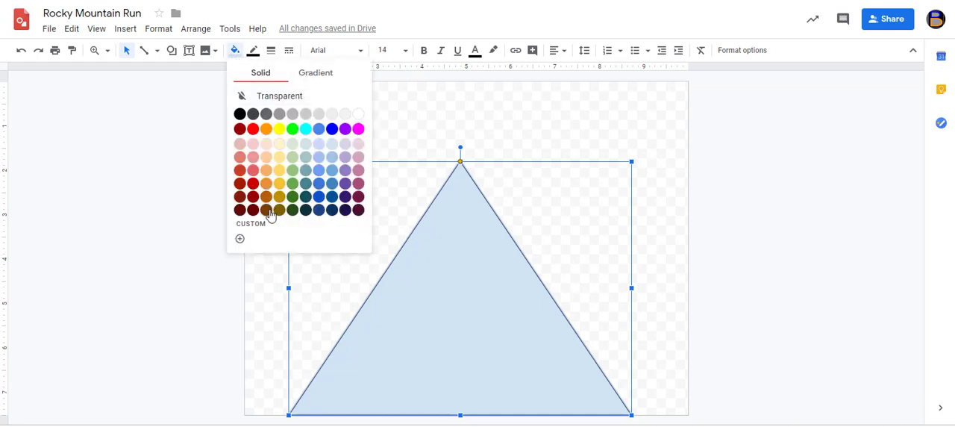
{"action": "left_click", "coordinate": [268, 211]}
{"action": "left_click_drag", "start_coordinate": [455, 221], "coordinate": [365, 220]}
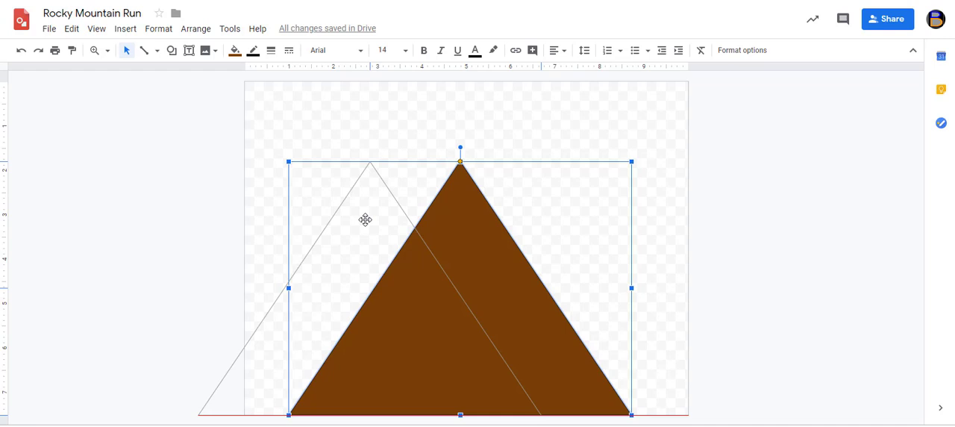
{"action": "left_click_drag", "start_coordinate": [365, 219], "coordinate": [365, 220]}
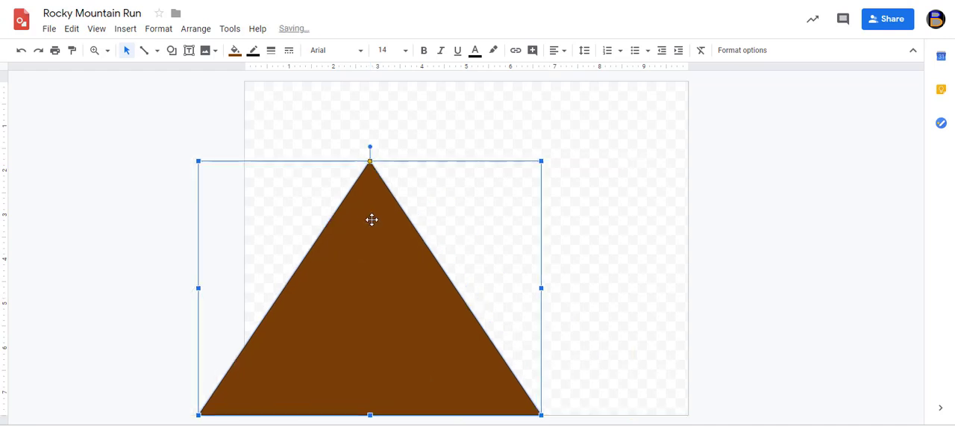
Duplicate the brown triangle, shift the copy right on the same baseline, and enlarge it into a taller central peak
{"action": "left_click", "coordinate": [71, 28]}
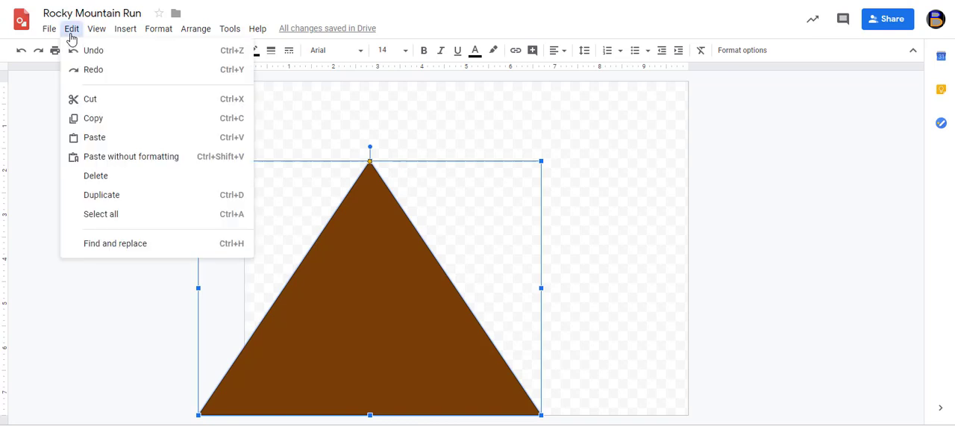
{"action": "left_click", "coordinate": [147, 197]}
{"action": "left_click_drag", "start_coordinate": [348, 277], "coordinate": [430, 264]}
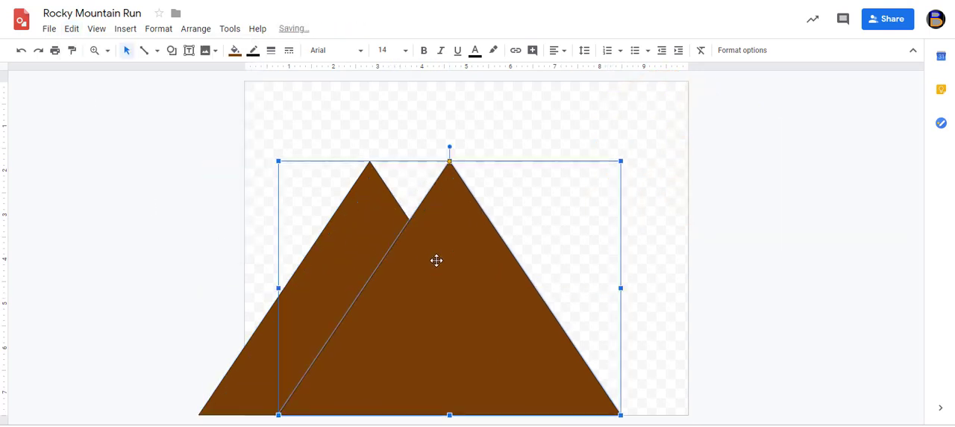
{"action": "left_click_drag", "start_coordinate": [621, 161], "coordinate": [697, 101]}
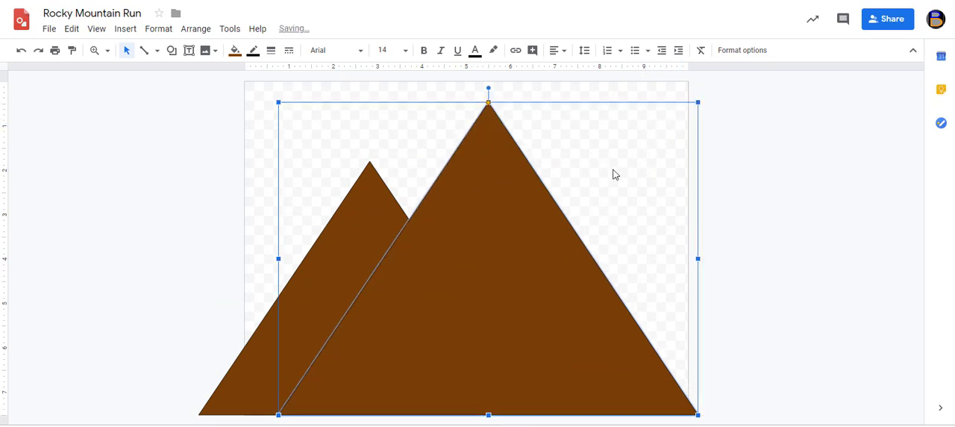
Duplicate the central peak and place a smaller copy to its right on the same baseline, extending past the canvas's right edge
{"action": "left_click", "coordinate": [70, 30]}
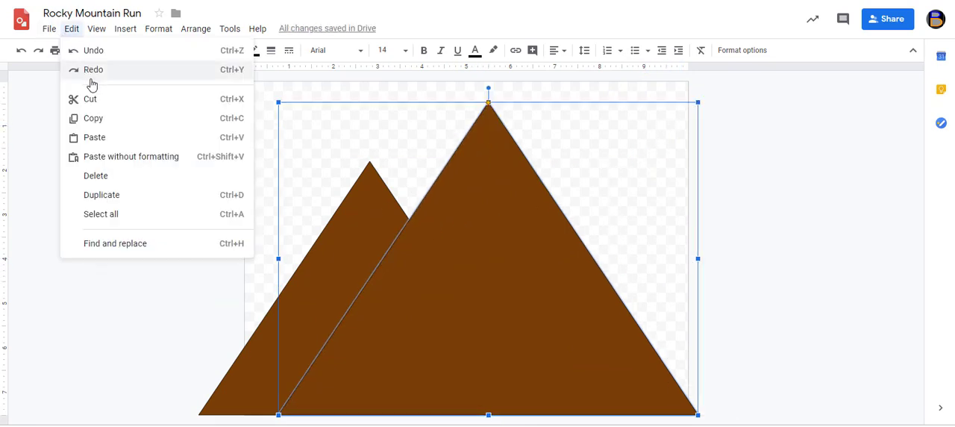
{"action": "left_click", "coordinate": [125, 194]}
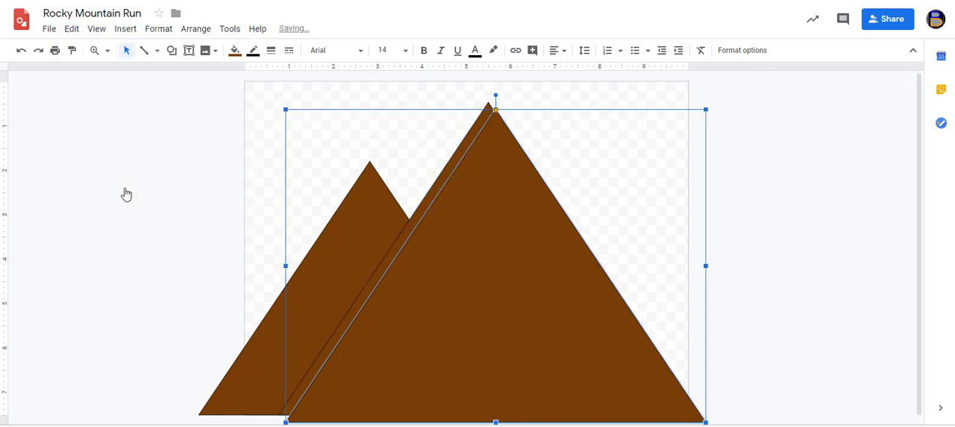
{"action": "left_click_drag", "start_coordinate": [467, 268], "coordinate": [587, 258]}
{"action": "left_click_drag", "start_coordinate": [822, 100], "coordinate": [730, 150]}
{"action": "left_click_drag", "start_coordinate": [546, 281], "coordinate": [589, 281]}
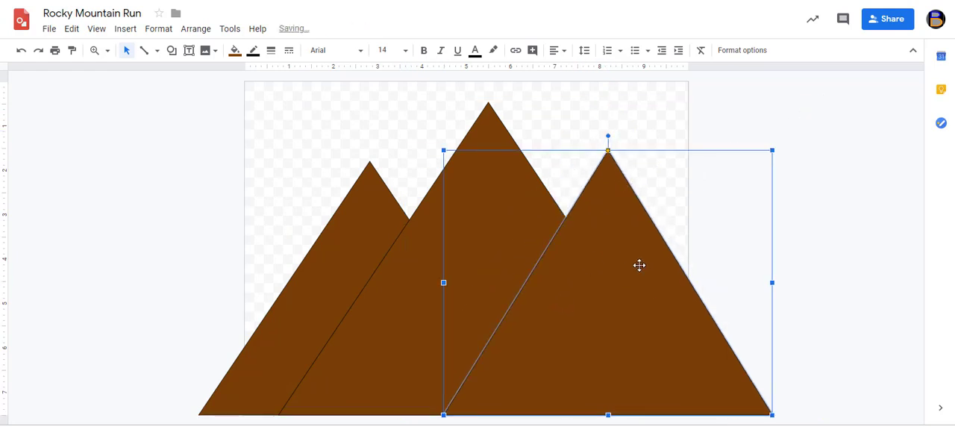
{"action": "left_click", "coordinate": [744, 239]}
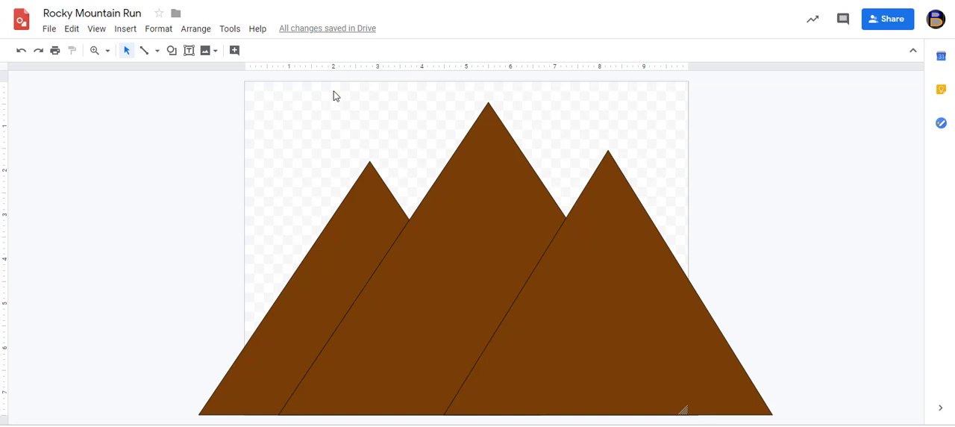
Draw a closed, arched band with the Curve tool across the lower part of all three mountains, extending beyond both canvas sides
{"action": "left_click", "coordinate": [158, 52]}
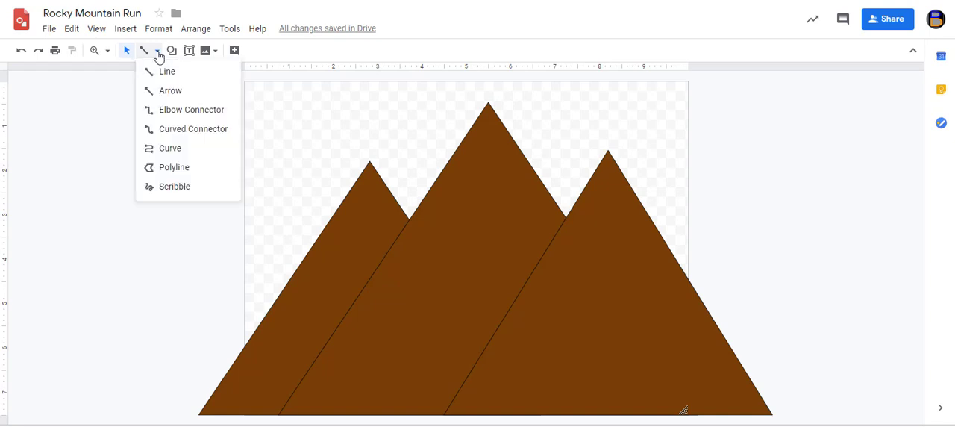
{"action": "left_click", "coordinate": [190, 151]}
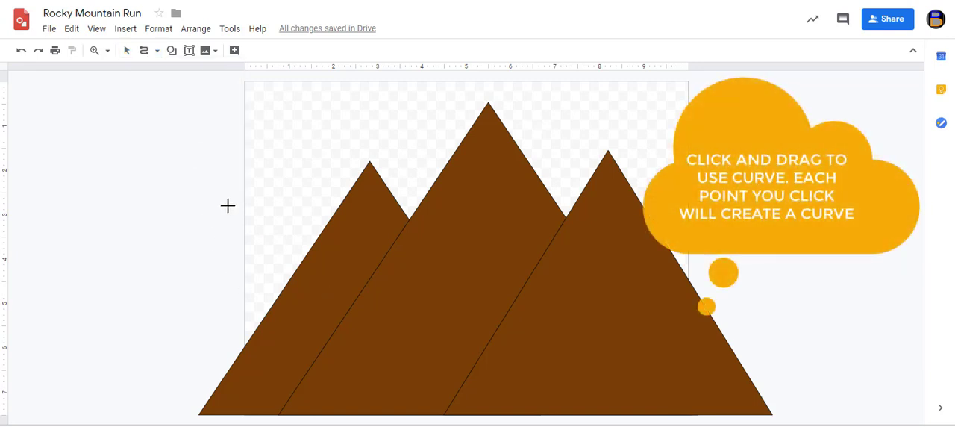
{"action": "left_click", "coordinate": [230, 329]}
{"action": "left_click", "coordinate": [315, 285]}
{"action": "left_click", "coordinate": [494, 258]}
{"action": "left_click", "coordinate": [736, 336]}
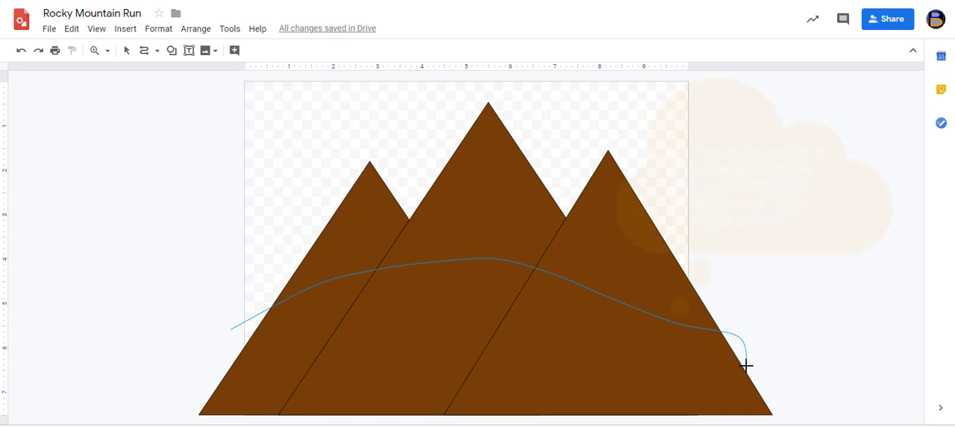
{"action": "left_click", "coordinate": [660, 401]}
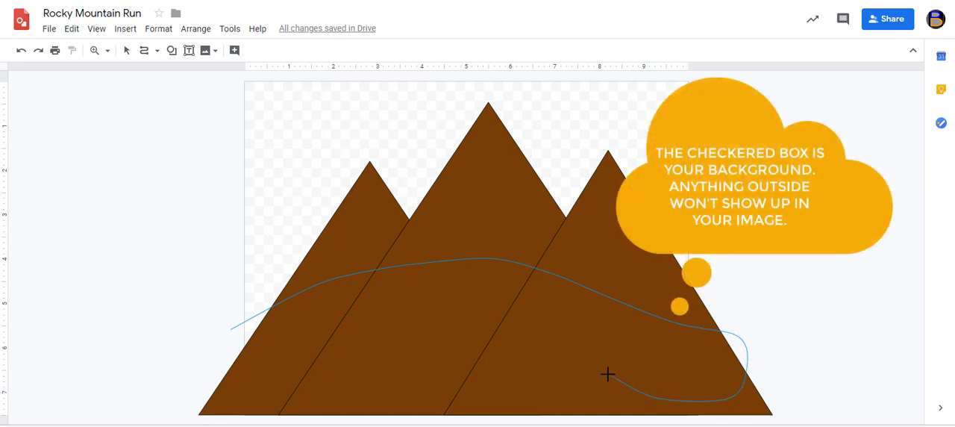
{"action": "left_click", "coordinate": [407, 330]}
{"action": "left_click", "coordinate": [232, 388]}
{"action": "left_click", "coordinate": [176, 369]}
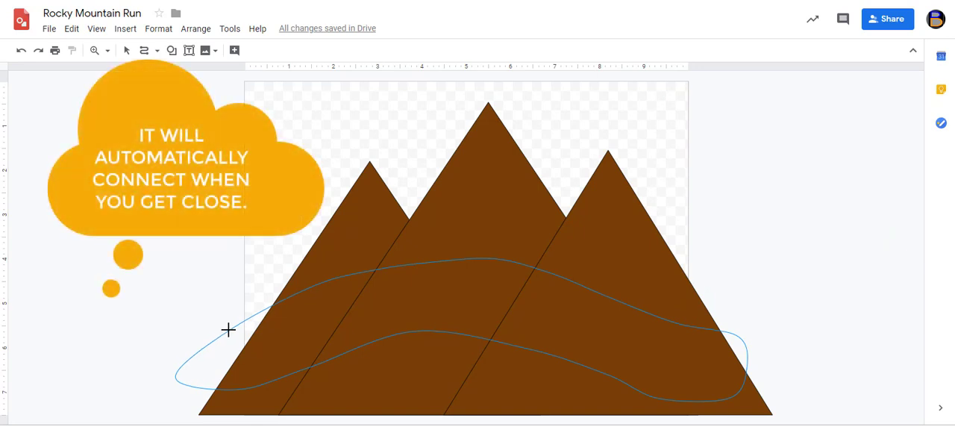
{"action": "left_click", "coordinate": [229, 327]}
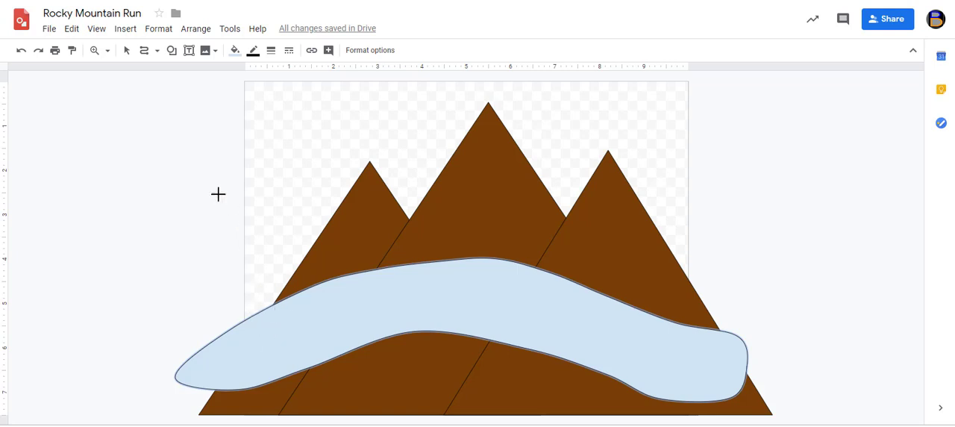
Fill the curved band with white and deselect it
{"action": "left_click", "coordinate": [127, 51]}
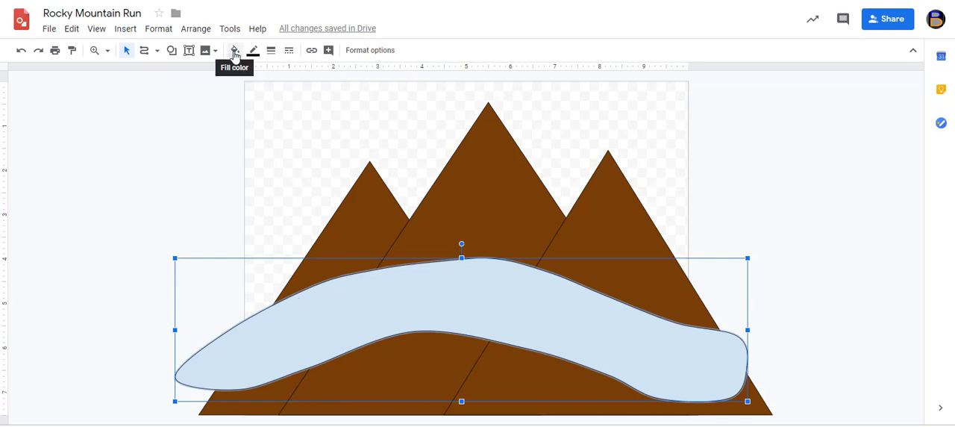
{"action": "left_click", "coordinate": [235, 53]}
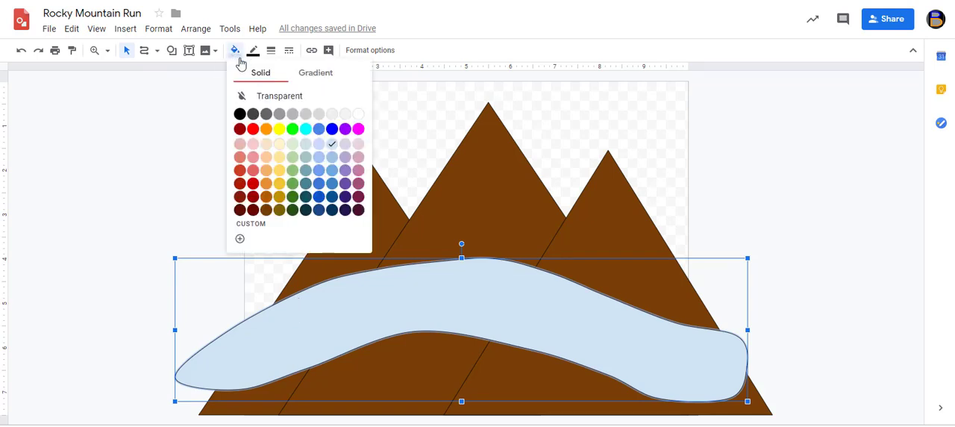
{"action": "left_click", "coordinate": [358, 114]}
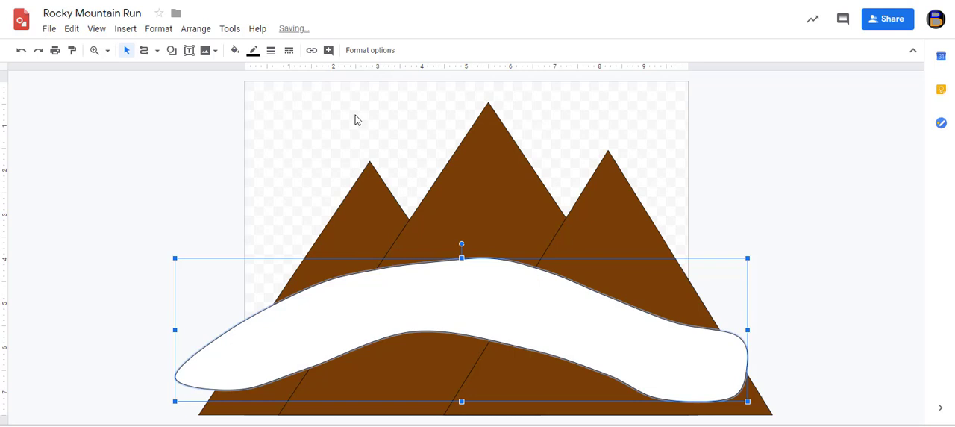
{"action": "left_click", "coordinate": [355, 116]}
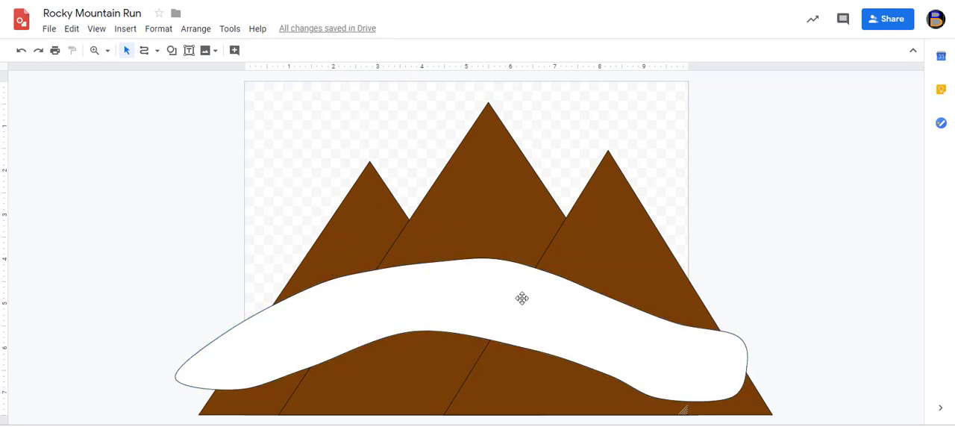
Draw a Flowchart: Manual Operation shape over the canvas's upper-left edge, about twice as wide as it is tall at least
{"action": "left_click", "coordinate": [172, 52]}
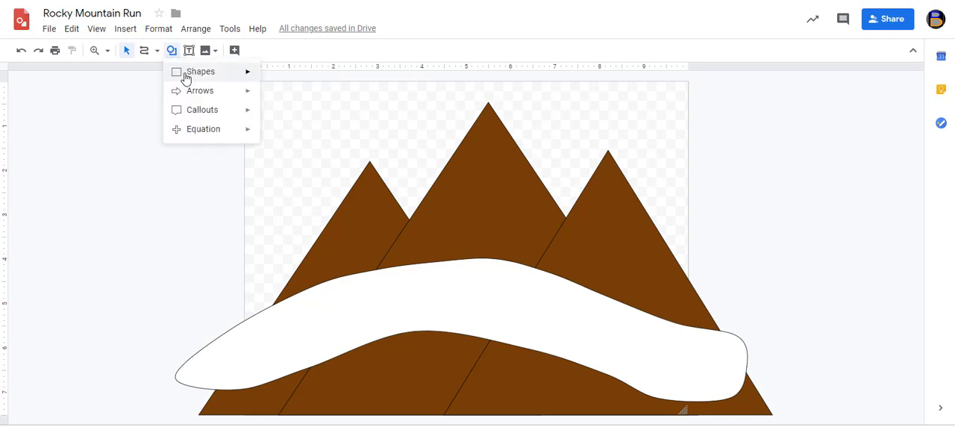
{"action": "mouse_move", "coordinate": [187, 79]}
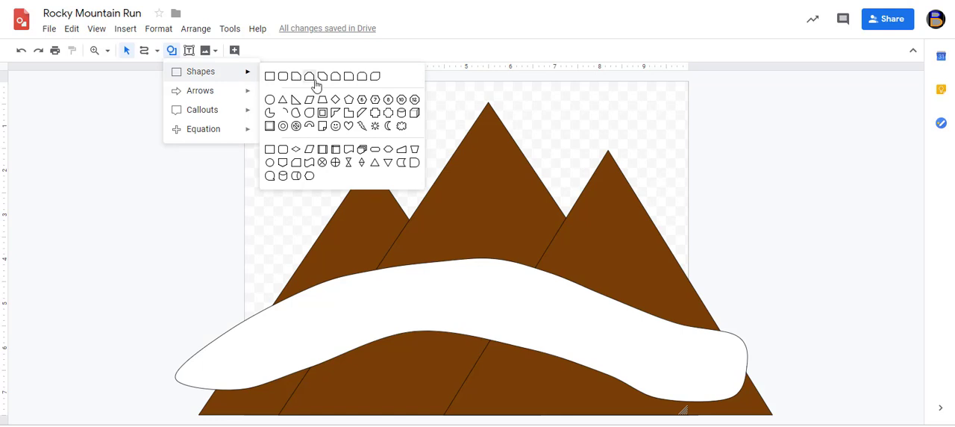
{"action": "left_click", "coordinate": [416, 151]}
{"action": "left_click_drag", "start_coordinate": [200, 112], "coordinate": [379, 178]}
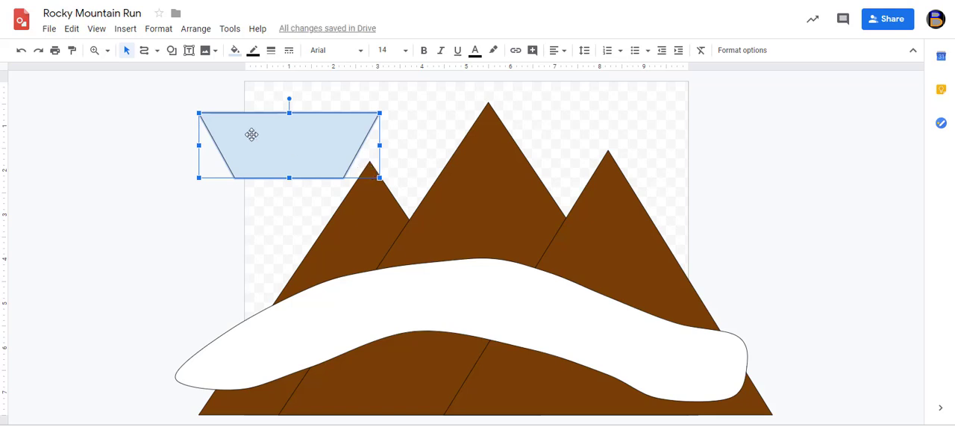
Fill the inverted trapezoid with black and move it left so that about half of it lies outside the canvas
{"action": "left_click", "coordinate": [236, 53]}
{"action": "left_click", "coordinate": [240, 115]}
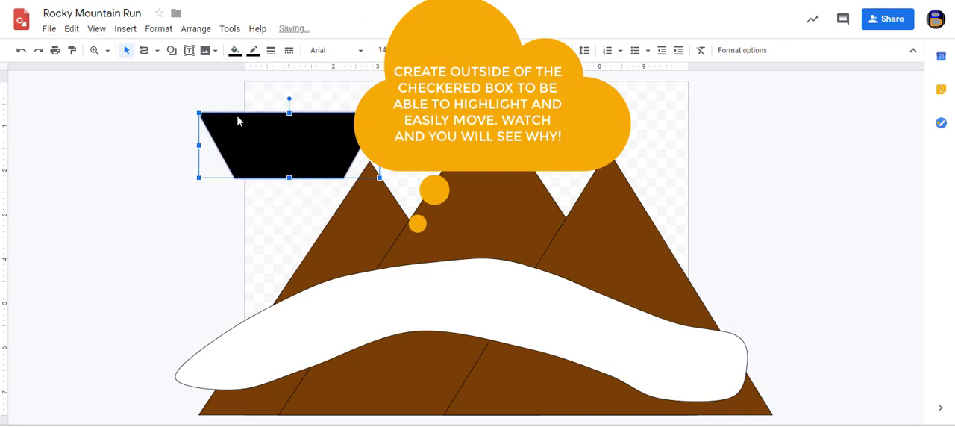
{"action": "left_click_drag", "start_coordinate": [262, 129], "coordinate": [207, 147]}
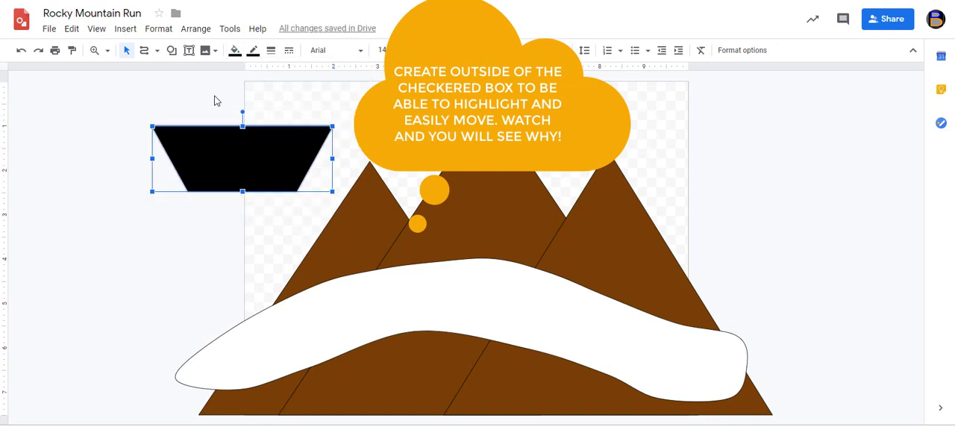
Draw a narrow upright rectangle over the left part of the black trapezoid, spanning its full height, and fill it with cornflower blue
{"action": "left_click", "coordinate": [172, 51]}
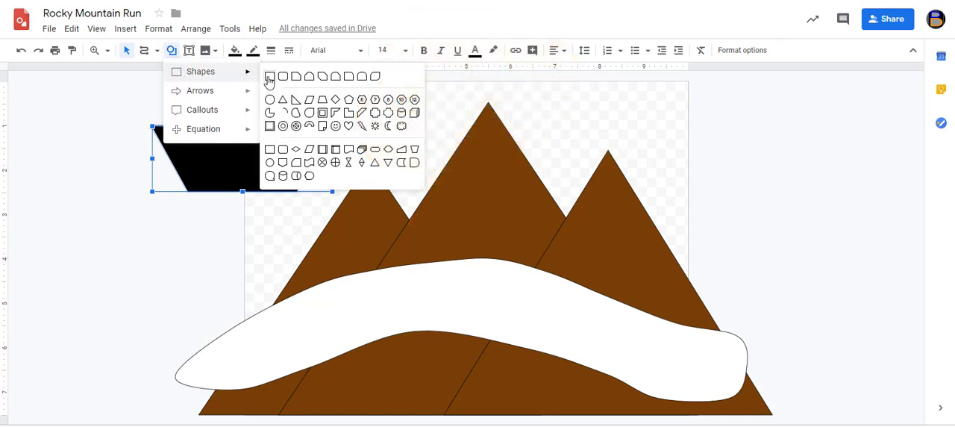
{"action": "left_click", "coordinate": [269, 76]}
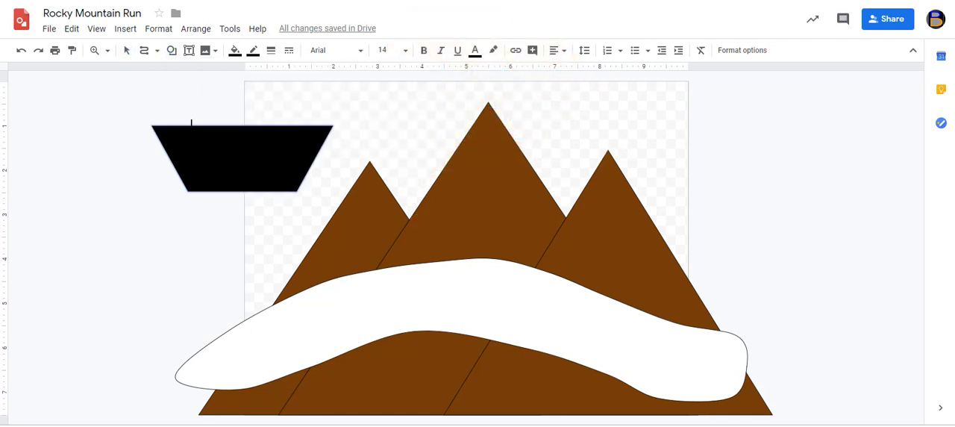
{"action": "left_click_drag", "start_coordinate": [204, 137], "coordinate": [209, 192]}
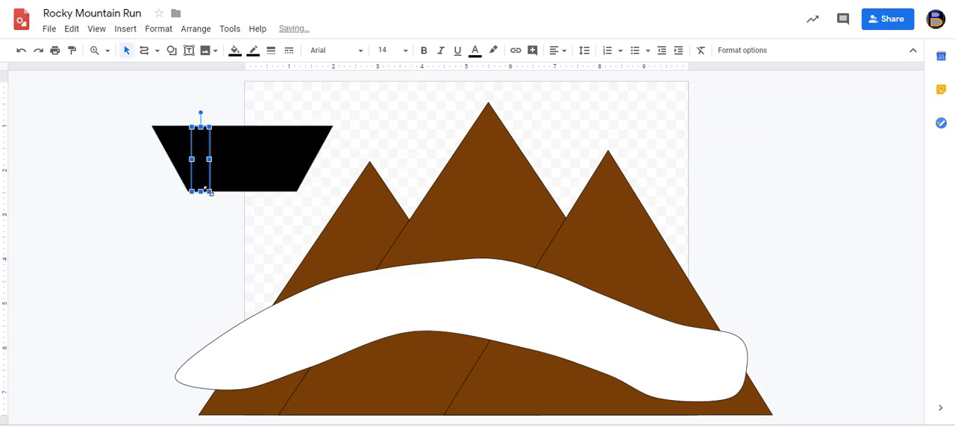
{"action": "left_click", "coordinate": [234, 58]}
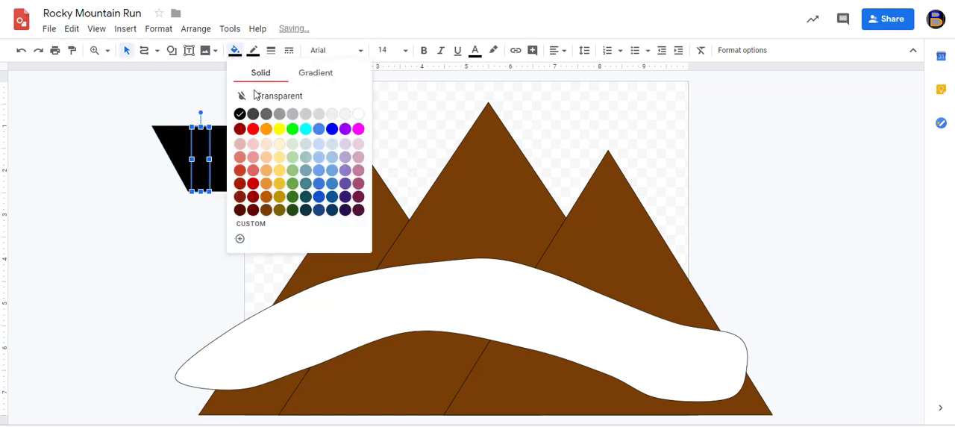
{"action": "left_click", "coordinate": [317, 131]}
Duplicate the blue stripe twice and space the copies across the middle and right parts of the trapezoid, aligned with the first stripe
{"action": "key", "text": "ctrl+d"}
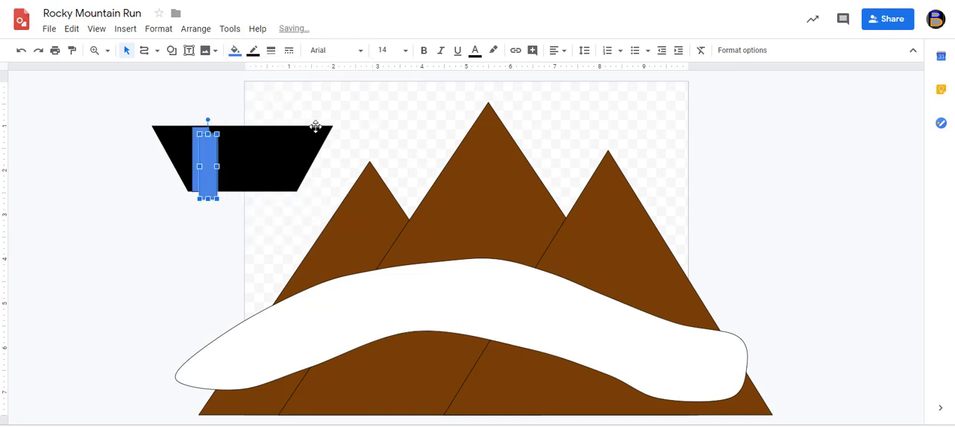
{"action": "left_click_drag", "start_coordinate": [212, 155], "coordinate": [248, 150]}
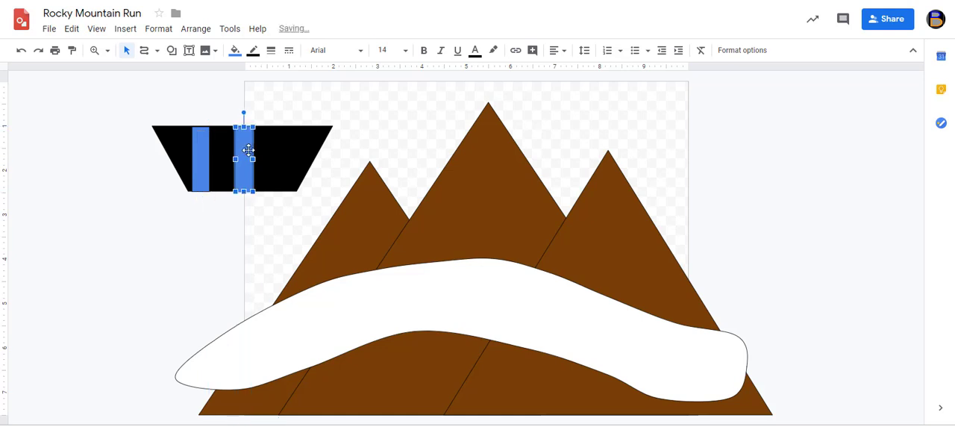
{"action": "key", "text": "ctrl+d"}
{"action": "key", "text": "Up"}
{"action": "key", "text": "Up"}
{"action": "key", "text": "Right"}
{"action": "key", "text": "Right"}
{"action": "key", "text": "Right"}
{"action": "key", "text": "Right"}
{"action": "key", "text": "Right"}
{"action": "key", "text": "Right"}
{"action": "key", "text": "Right"}
{"action": "key", "text": "Right"}
{"action": "key", "text": "Right"}
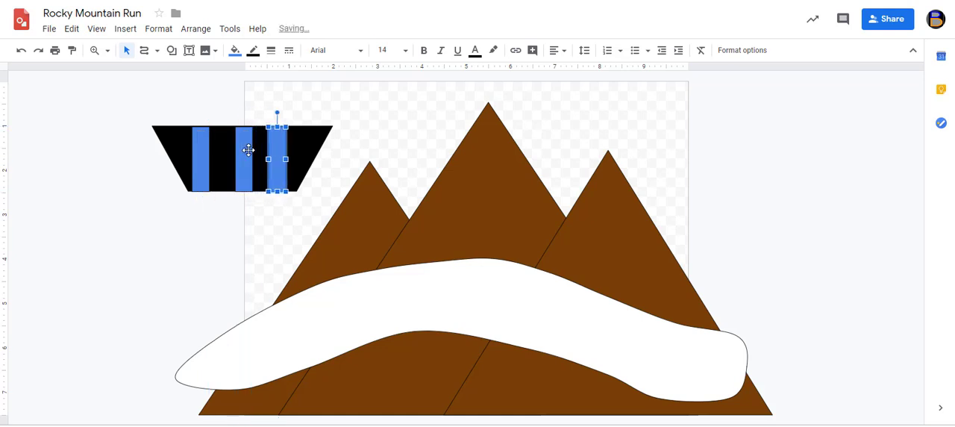
{"action": "key", "text": "Escape"}
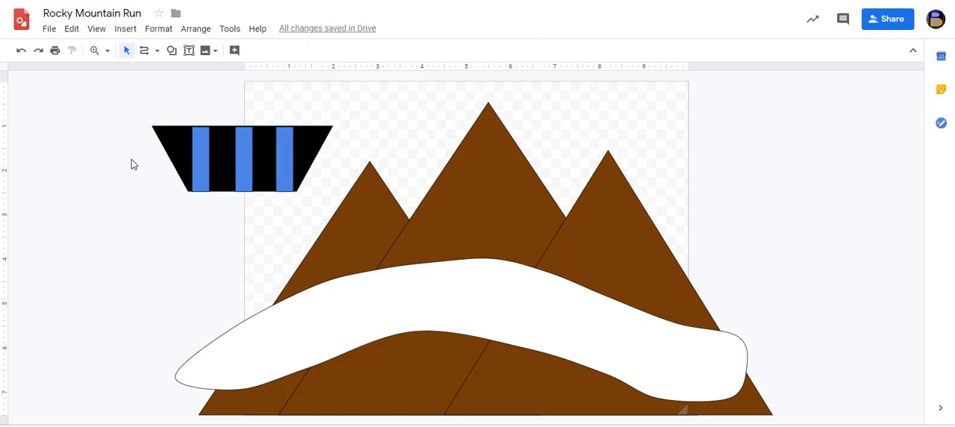
Draw a nearly round oval as a wheel over the trapezoid's lower-left corner and fill it with dark green
{"action": "left_click", "coordinate": [171, 53]}
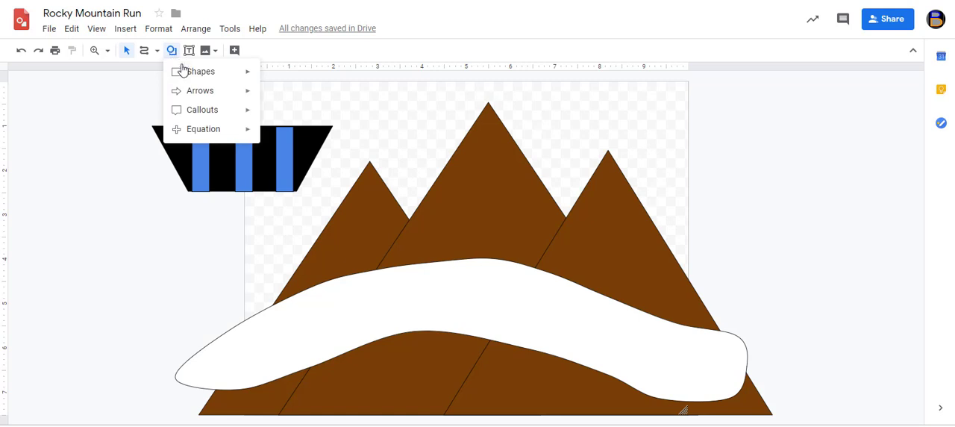
{"action": "mouse_move", "coordinate": [183, 75]}
{"action": "left_click", "coordinate": [270, 99]}
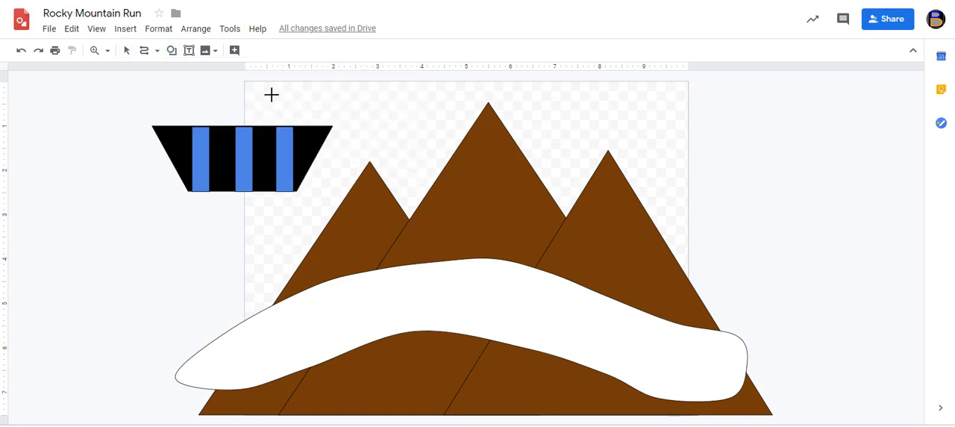
{"action": "mouse_move", "coordinate": [166, 176]}
{"action": "left_mouse_down"}
{"action": "mouse_move", "coordinate": [229, 216]}
{"action": "mouse_move", "coordinate": [235, 238]}
{"action": "left_mouse_up"}
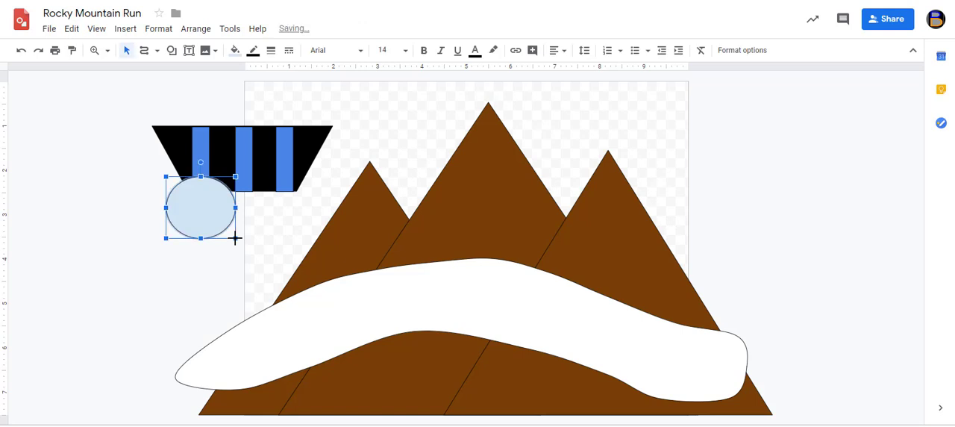
{"action": "left_click", "coordinate": [234, 51]}
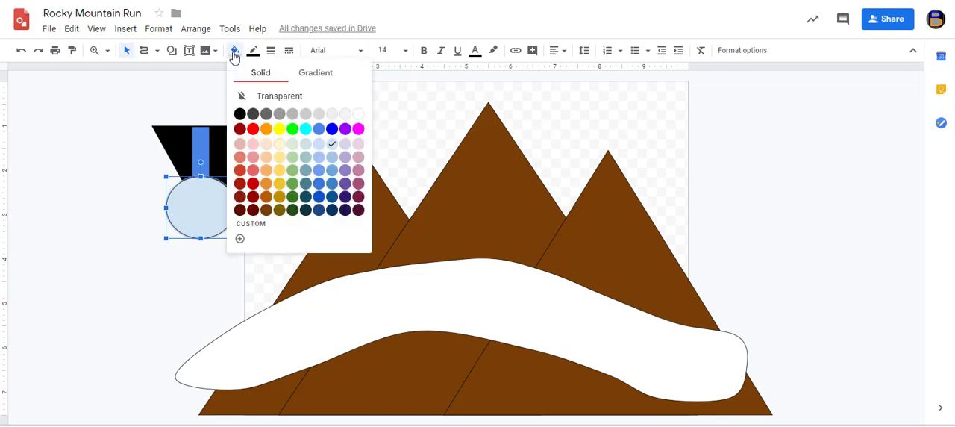
{"action": "left_click", "coordinate": [294, 198]}
Duplicate the green wheel and place the copy beside it, under the right part of the trapezoid
{"action": "key", "text": "ctrl+v"}
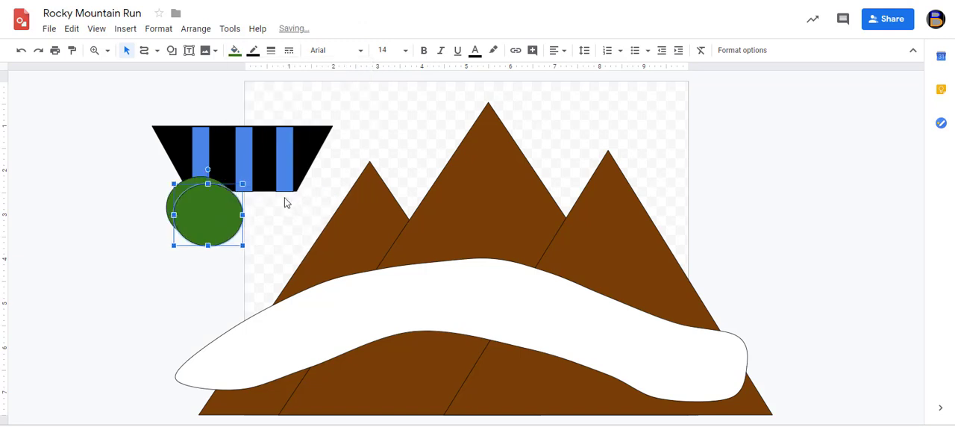
{"action": "key", "text": "Up"}
{"action": "key", "text": "Up"}
{"action": "key", "text": "Up"}
{"action": "key", "text": "Right"}
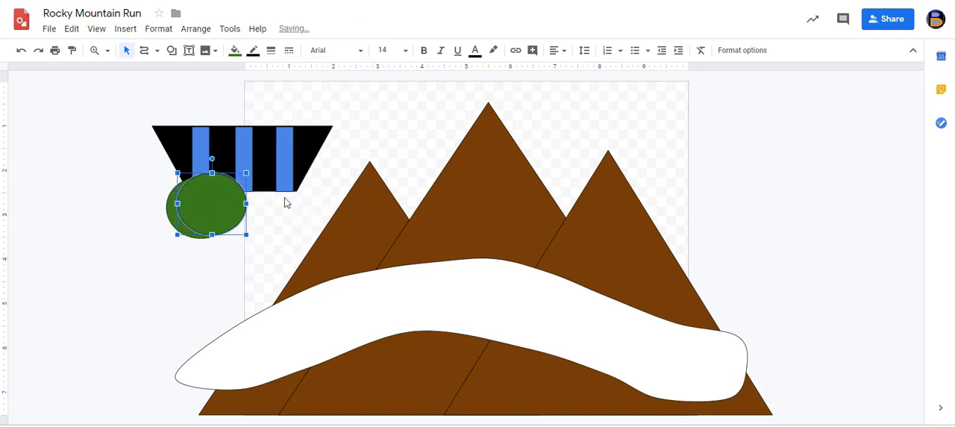
{"action": "key", "text": "Right"}
{"action": "key", "text": "Right"}
{"action": "key", "text": "Right"}
{"action": "key", "text": "Right"}
{"action": "key", "text": "Right"}
{"action": "key", "text": "Right"}
{"action": "key", "text": "Right"}
{"action": "key", "text": "Right"}
{"action": "key", "text": "Right"}
{"action": "key", "text": "Right"}
{"action": "key", "text": "Right"}
{"action": "key", "text": "Right"}
{"action": "key", "text": "Right"}
{"action": "key", "text": "Right"}
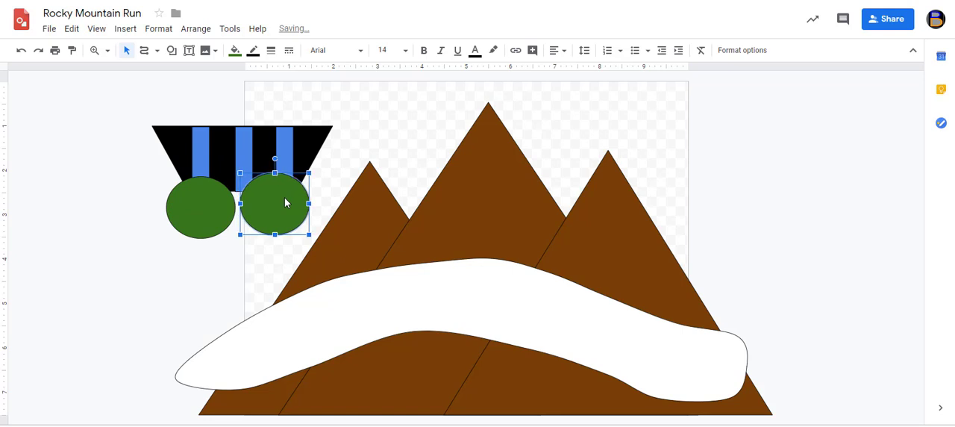
Move the left mountain down, clear of the cart, so the cart's parts can be selected on their own
{"action": "left_click_drag", "start_coordinate": [143, 146], "coordinate": [305, 199]}
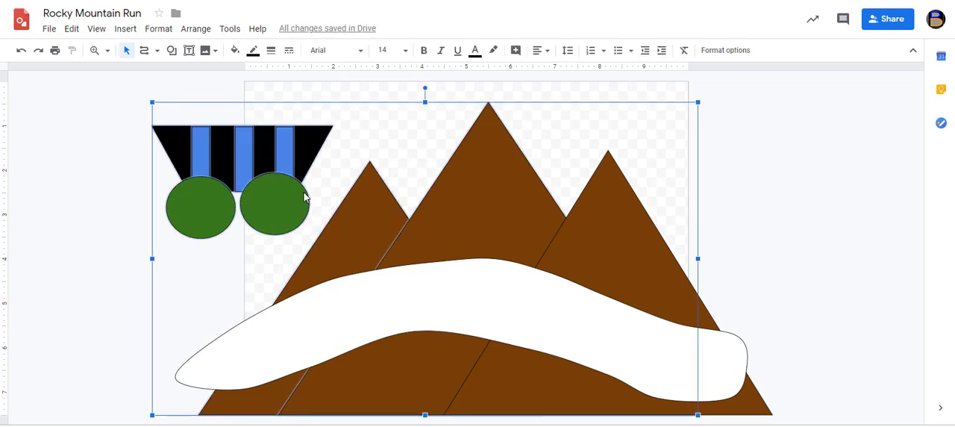
{"action": "left_click", "coordinate": [121, 141]}
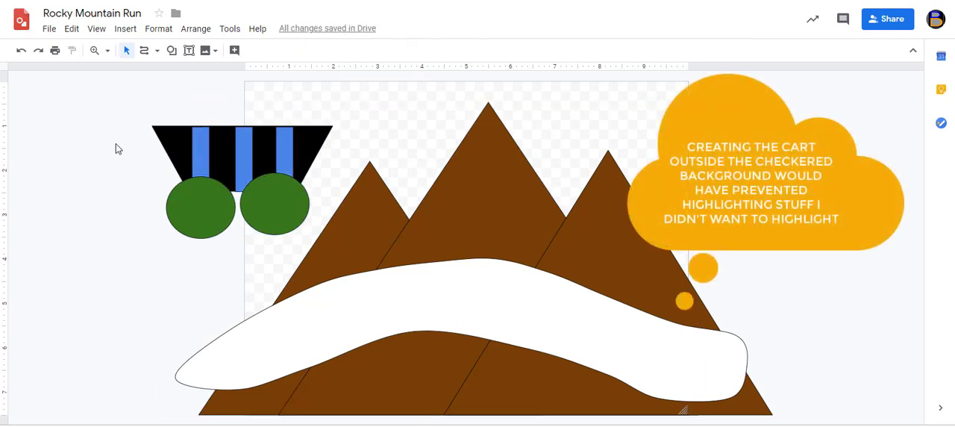
{"action": "left_click", "coordinate": [353, 203]}
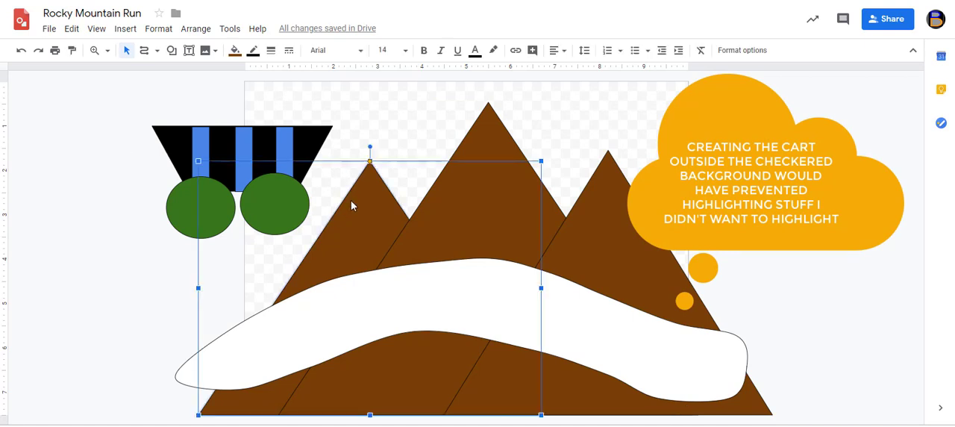
{"action": "key", "text": "Down"}
{"action": "key", "text": "Down"}
{"action": "key", "text": "Down"}
{"action": "key", "text": "Down"}
{"action": "key", "text": "Down"}
{"action": "key", "text": "Down"}
{"action": "key", "text": "Down"}
{"action": "key", "text": "Down"}
{"action": "key", "text": "Down"}
{"action": "key", "text": "Down"}
{"action": "key", "text": "Down"}
{"action": "key", "text": "Down"}
{"action": "key", "text": "Down"}
{"action": "key", "text": "Down"}
{"action": "key", "text": "Down"}
{"action": "key", "text": "Down"}
{"action": "key", "text": "Down"}
{"action": "key", "text": "Down"}
{"action": "key", "text": "Down"}
{"action": "key", "text": "Down"}
{"action": "key", "text": "Down"}
{"action": "key", "text": "Down"}
{"action": "left_click_drag", "start_coordinate": [136, 150], "coordinate": [312, 196]}
{"action": "left_click", "coordinate": [47, 117]}
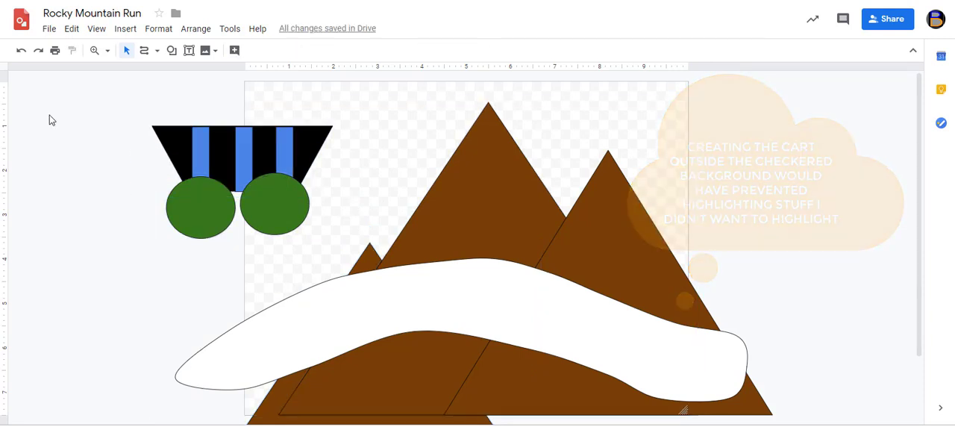
Shift the tallest mountain right, away from the cart, and move all the cart's parts together to the empty area left of the canvas
{"action": "left_click", "coordinate": [462, 173]}
{"action": "key", "text": "Right"}
{"action": "key", "text": "Right"}
{"action": "key", "text": "Right"}
{"action": "key", "text": "Right"}
{"action": "key", "text": "Right"}
{"action": "key", "text": "Right"}
{"action": "key", "text": "Right"}
{"action": "key", "text": "Right"}
{"action": "key", "text": "Right"}
{"action": "key", "text": "Right"}
{"action": "key", "text": "Right"}
{"action": "key", "text": "Right"}
{"action": "key", "text": "Right"}
{"action": "key", "text": "Right"}
{"action": "key", "text": "Right"}
{"action": "key", "text": "Right"}
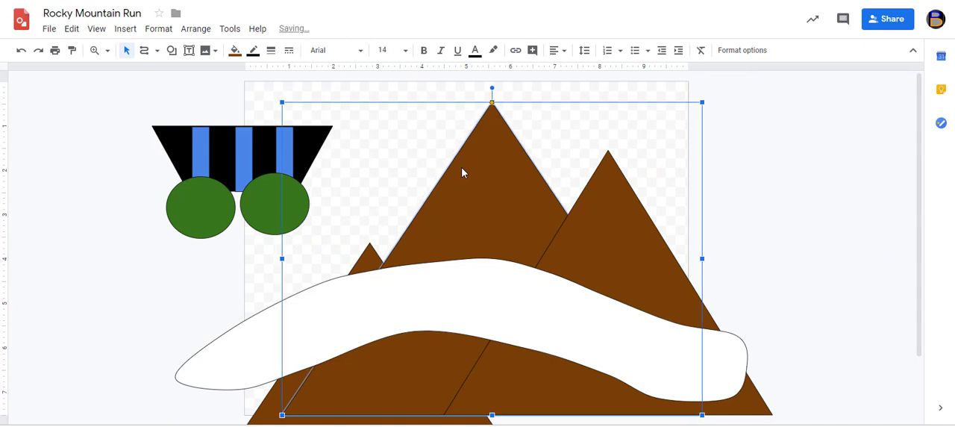
{"action": "left_click_drag", "start_coordinate": [121, 128], "coordinate": [170, 185]}
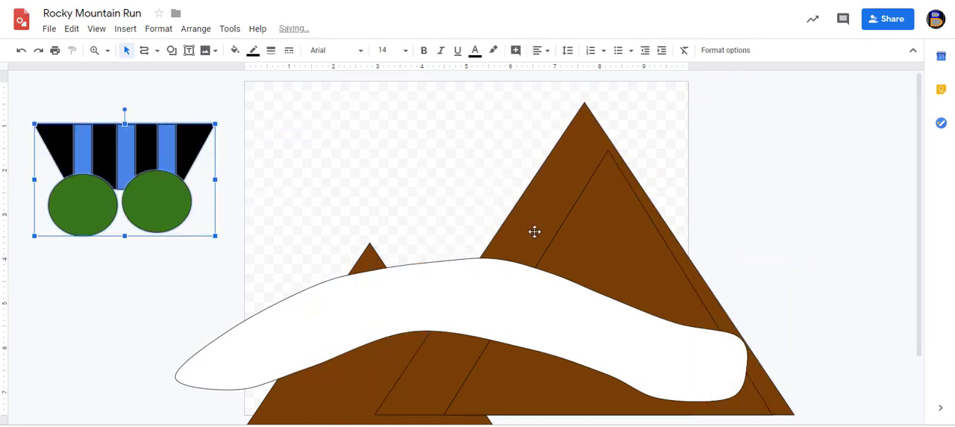
Move the smaller right-hand mountain to the middle of the canvas and raise the lowered left mountain above the white band
{"action": "left_click_drag", "start_coordinate": [578, 237], "coordinate": [445, 222]}
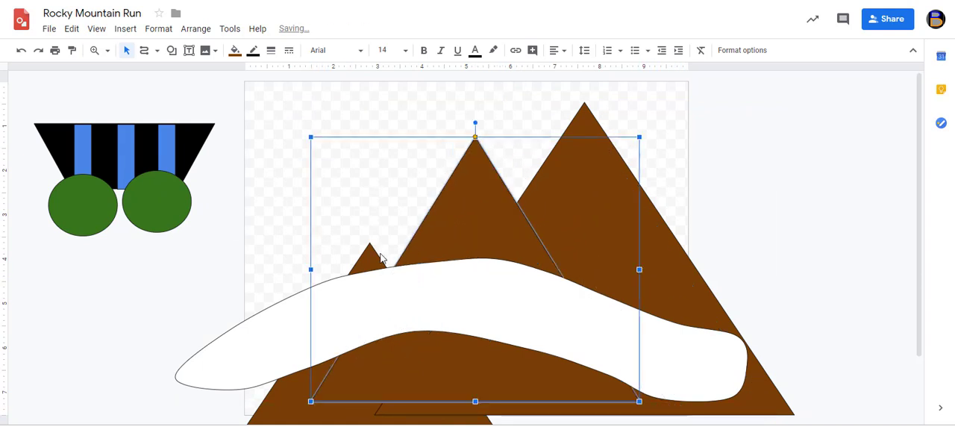
{"action": "left_click_drag", "start_coordinate": [281, 380], "coordinate": [268, 229]}
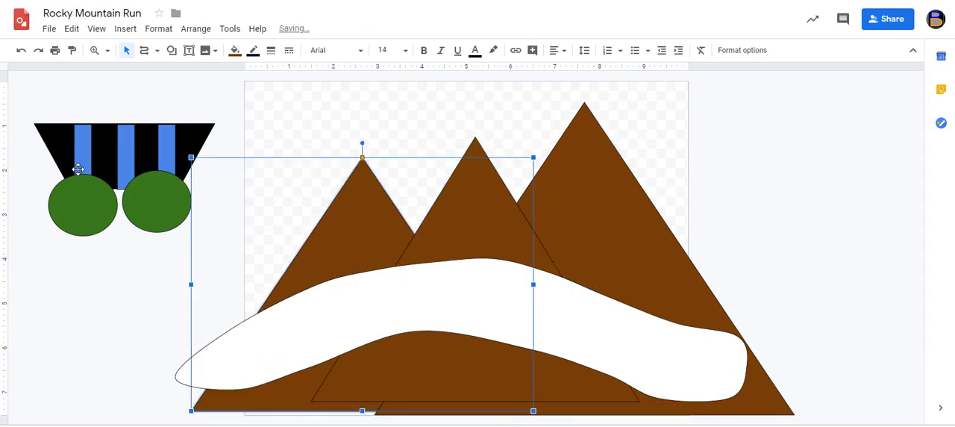
Duplicate the whole cart, place the copy on the right part of the white band and rotate it clockwise to follow the downward slope
{"action": "left_click", "coordinate": [37, 143]}
{"action": "left_click", "coordinate": [162, 206]}
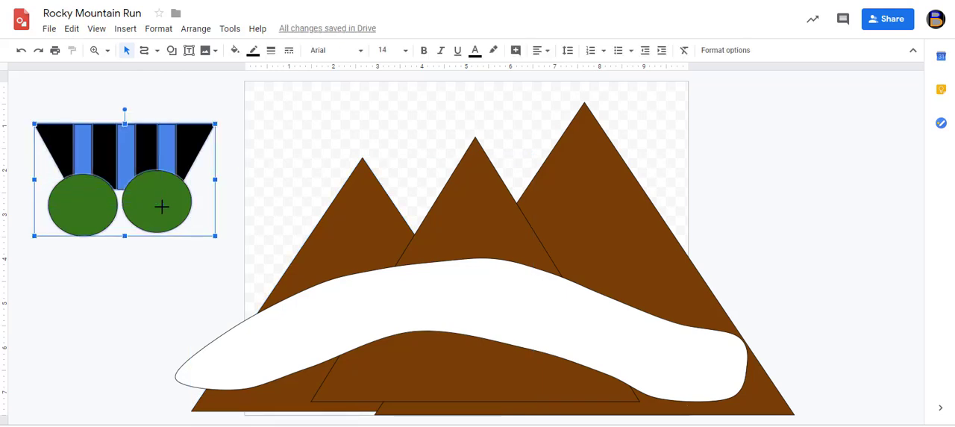
{"action": "key", "text": "ctrl+d"}
{"action": "left_click_drag", "start_coordinate": [145, 168], "coordinate": [607, 242]}
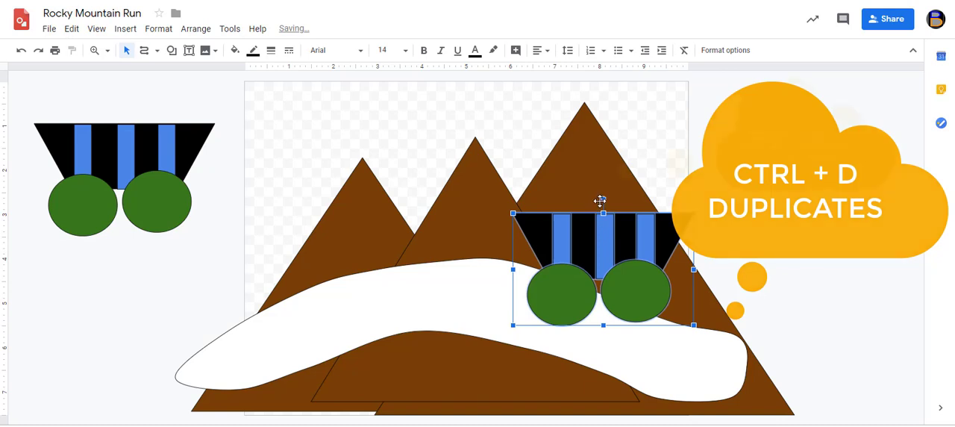
{"action": "left_click_drag", "start_coordinate": [602, 200], "coordinate": [629, 267]}
Duplicate the original cart again, place the copy on the middle of the white band and tilt it slightly counterclockwise
{"action": "left_click_drag", "start_coordinate": [41, 158], "coordinate": [163, 199]}
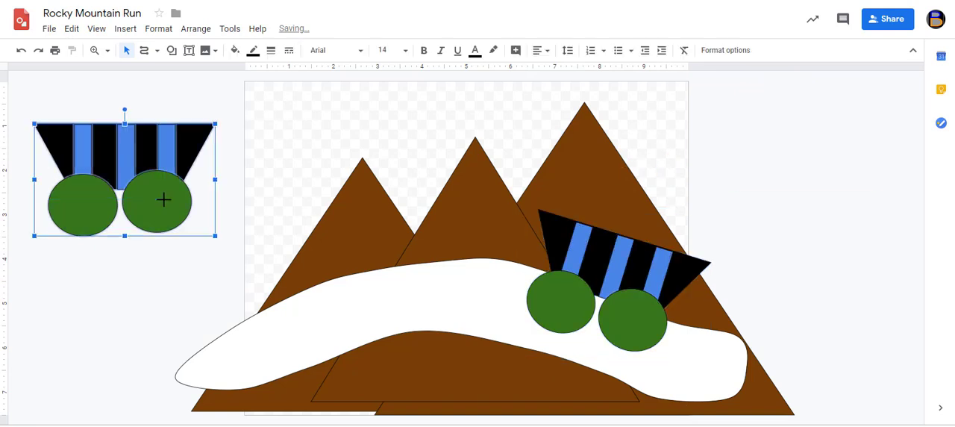
{"action": "key", "text": "ctrl+d"}
{"action": "left_click_drag", "start_coordinate": [123, 155], "coordinate": [409, 223]}
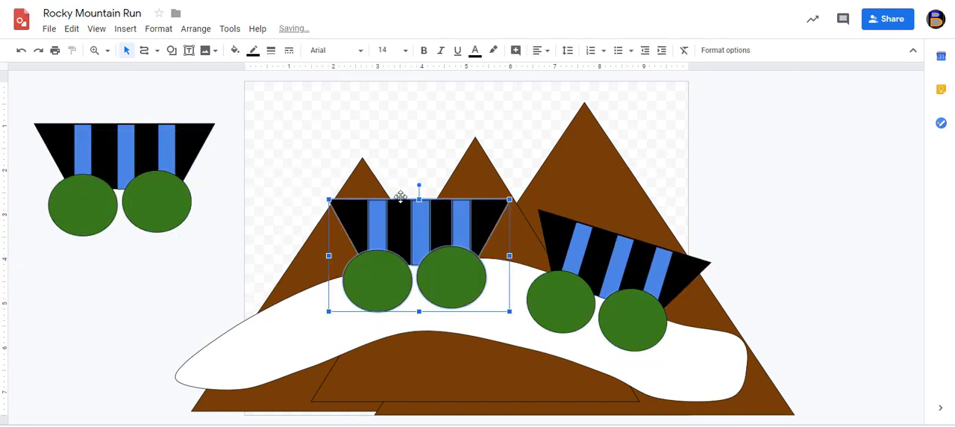
{"action": "left_click_drag", "start_coordinate": [418, 185], "coordinate": [411, 190]}
Move the original cart to the left end of the white band, rotate it counterclockwise to match the slope and lower it onto the band
{"action": "left_click_drag", "start_coordinate": [236, 149], "coordinate": [70, 166]}
{"action": "left_click_drag", "start_coordinate": [31, 95], "coordinate": [165, 220]}
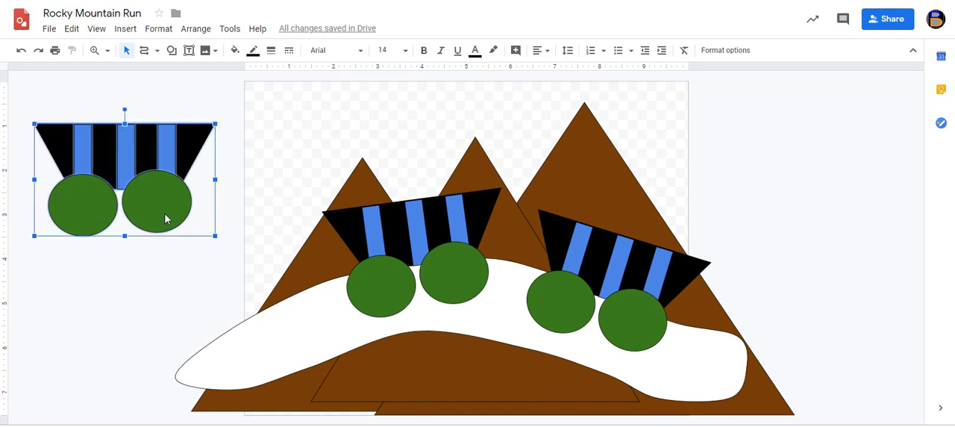
{"action": "left_click_drag", "start_coordinate": [129, 171], "coordinate": [245, 250]}
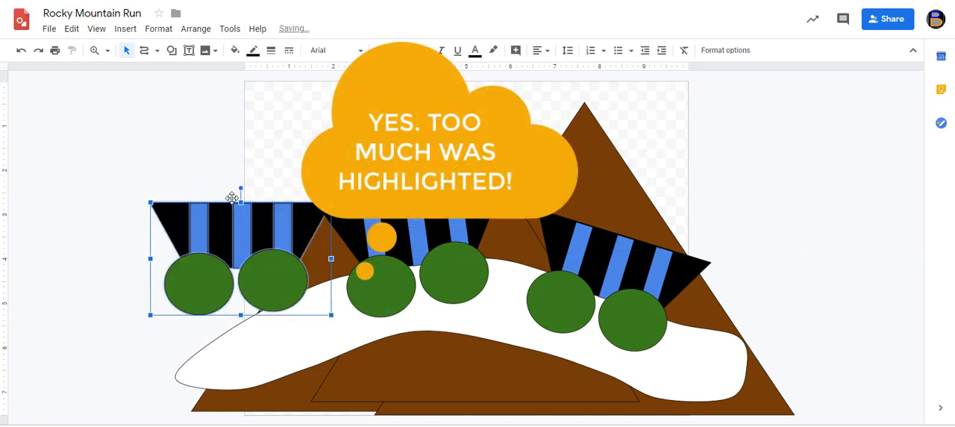
{"action": "left_click_drag", "start_coordinate": [240, 189], "coordinate": [214, 209]}
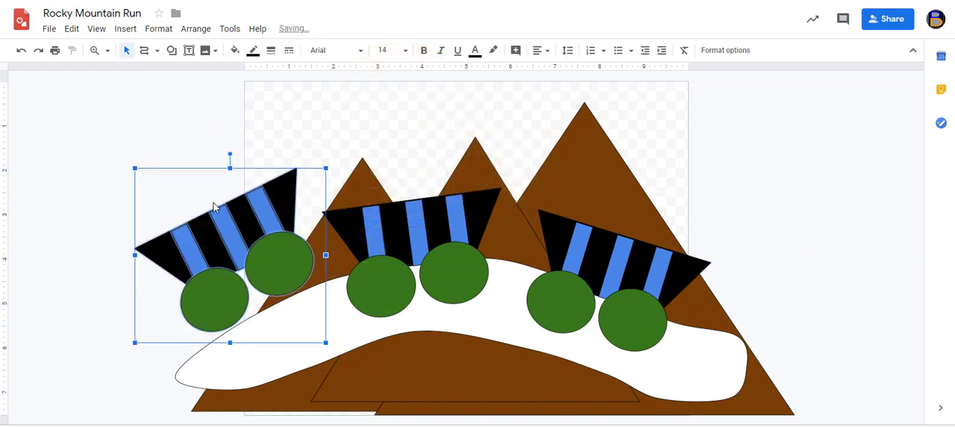
{"action": "key", "text": "Down"}
{"action": "key", "text": "Down"}
{"action": "key", "text": "Down"}
{"action": "key", "text": "Down"}
{"action": "key", "text": "Down"}
{"action": "key", "text": "Down"}
{"action": "key", "text": "Down"}
{"action": "key", "text": "Down"}
{"action": "key", "text": "Down"}
{"action": "key", "text": "Down"}
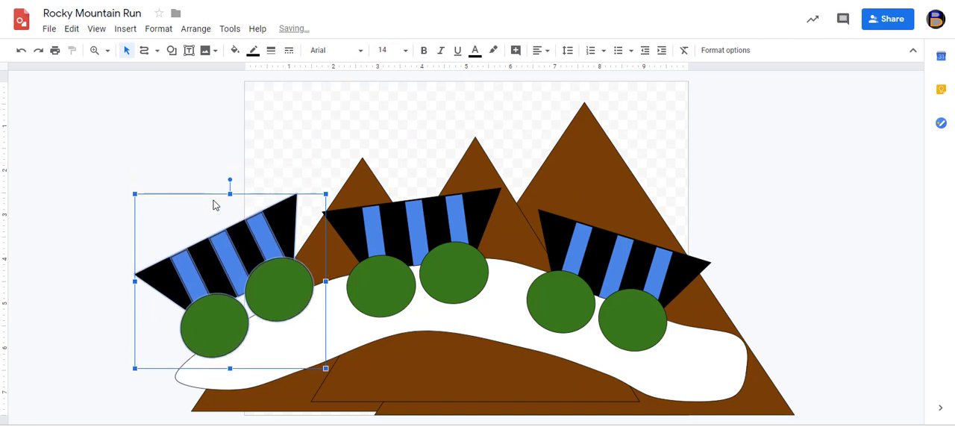
{"action": "key", "text": "Down"}
{"action": "left_click", "coordinate": [146, 156]}
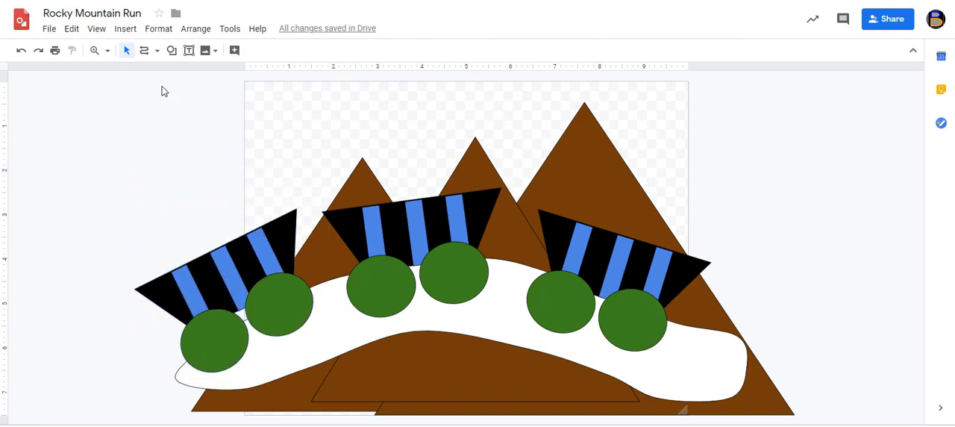
Draw a thin horizontal rectangle linking the left and middle carts and fill it with black
{"action": "left_click", "coordinate": [173, 52]}
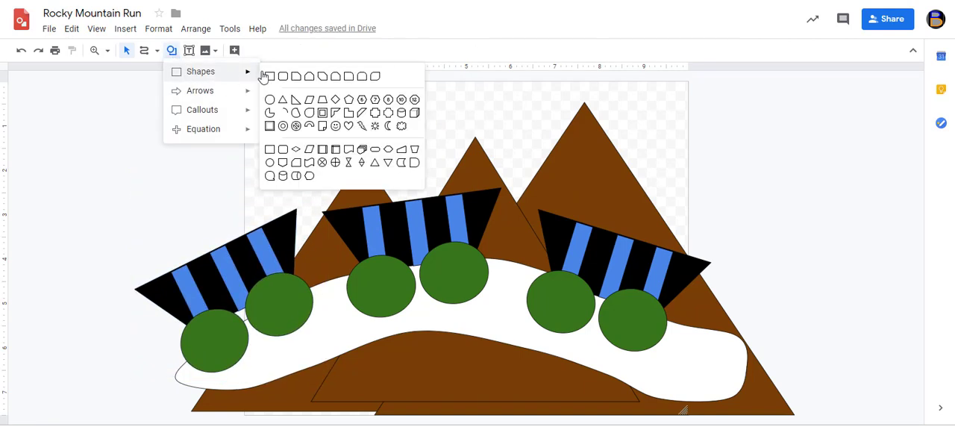
{"action": "left_click", "coordinate": [270, 77]}
{"action": "mouse_move", "coordinate": [287, 249]}
{"action": "left_mouse_down"}
{"action": "mouse_move", "coordinate": [403, 270]}
{"action": "mouse_move", "coordinate": [361, 259]}
{"action": "left_mouse_up"}
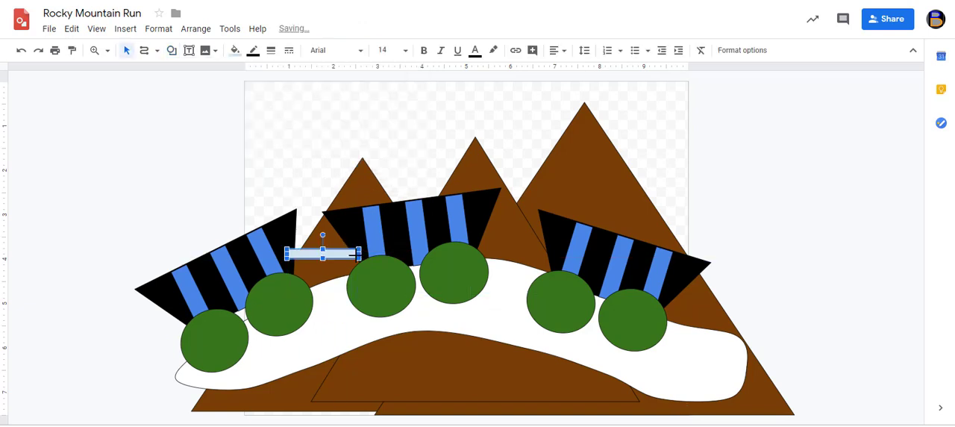
{"action": "left_click", "coordinate": [235, 52]}
{"action": "left_click", "coordinate": [241, 113]}
Duplicate the black connecting bar and place the copy, tilted down the slope, between the middle and right carts
{"action": "key", "text": "ctrl+v"}
{"action": "left_click_drag", "start_coordinate": [336, 260], "coordinate": [523, 215]}
{"action": "left_click", "coordinate": [787, 200]}
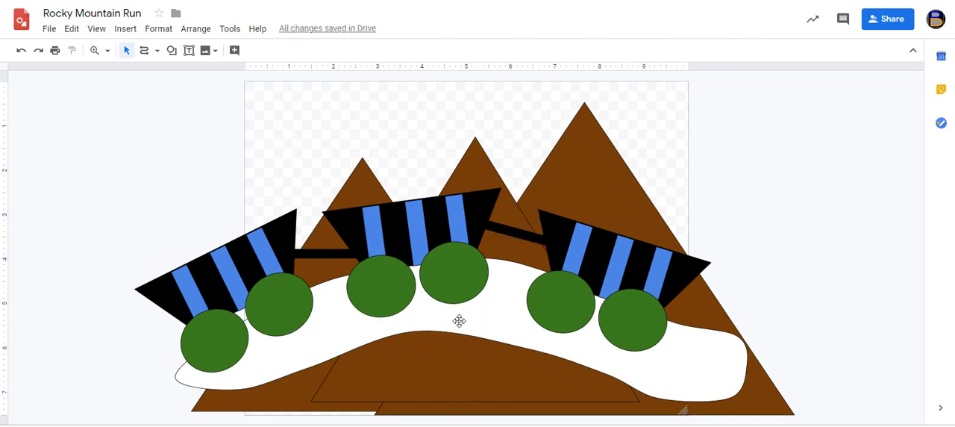
Duplicate the leftmost mountain, shrink the copy and place it in front of the track between the left and middle carts
{"action": "left_click", "coordinate": [368, 174]}
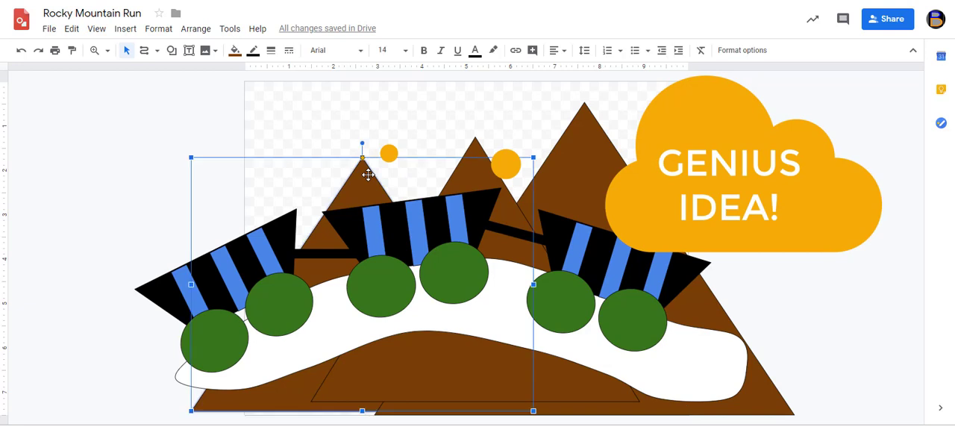
{"action": "key", "text": "ctrl+d"}
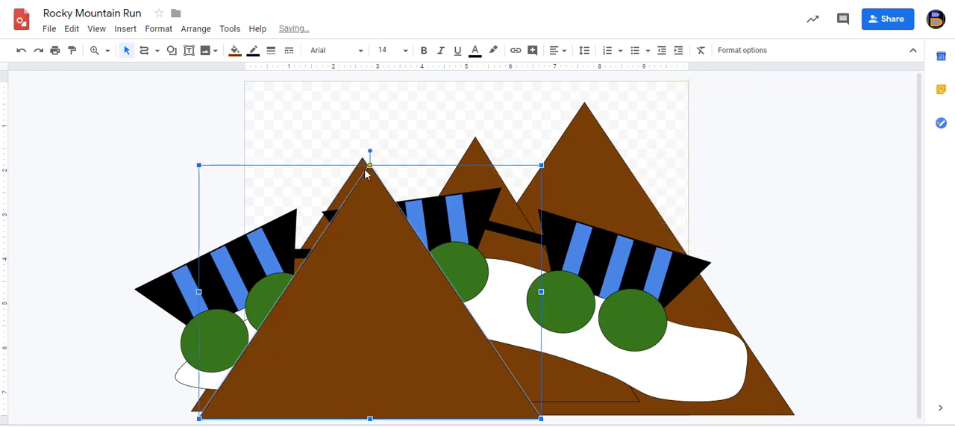
{"action": "left_click", "coordinate": [199, 168]}
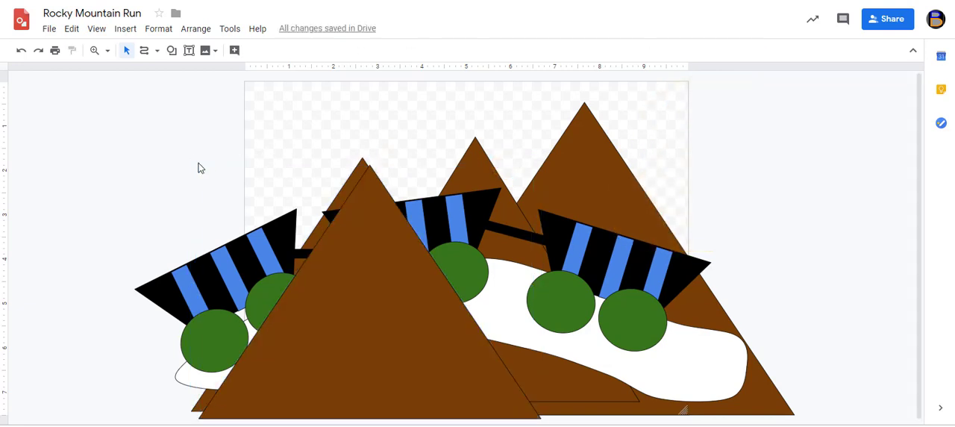
{"action": "left_click", "coordinate": [374, 271]}
{"action": "left_click_drag", "start_coordinate": [198, 164], "coordinate": [286, 234]}
{"action": "left_click_drag", "start_coordinate": [395, 315], "coordinate": [317, 317]}
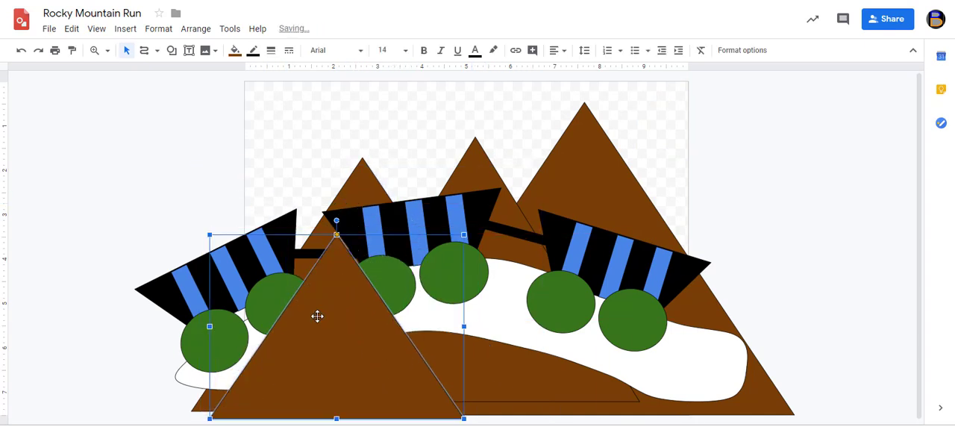
Duplicate the small front mountain and place the copy in front of the track between the middle and right carts
{"action": "key", "text": "ctrl+v"}
{"action": "left_click_drag", "start_coordinate": [331, 343], "coordinate": [500, 326]}
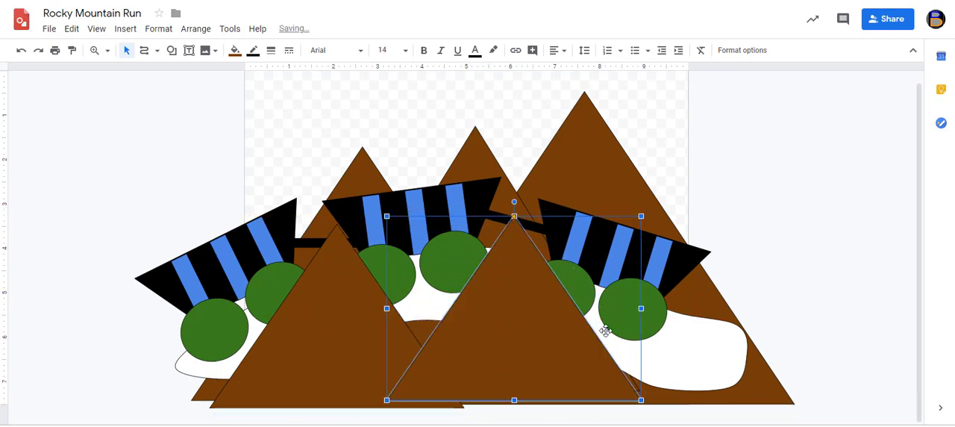
{"action": "left_click", "coordinate": [147, 108]}
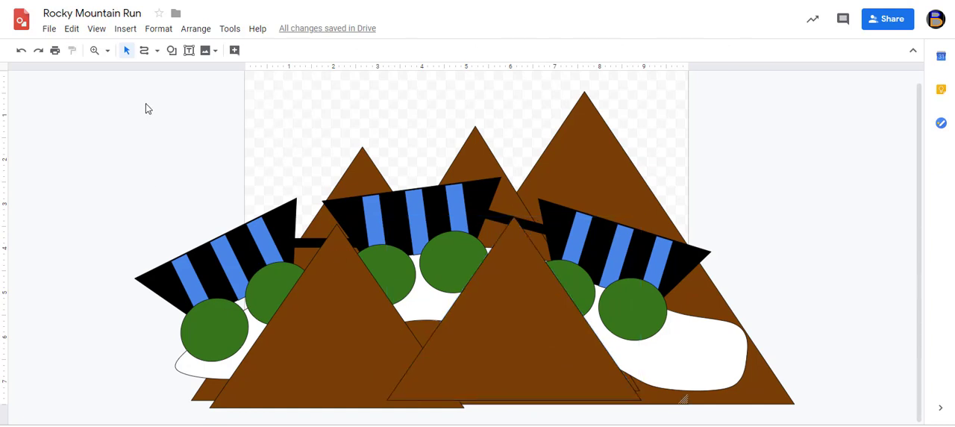
{"action": "left_click", "coordinate": [171, 51]}
{"action": "mouse_move", "coordinate": [183, 78]}
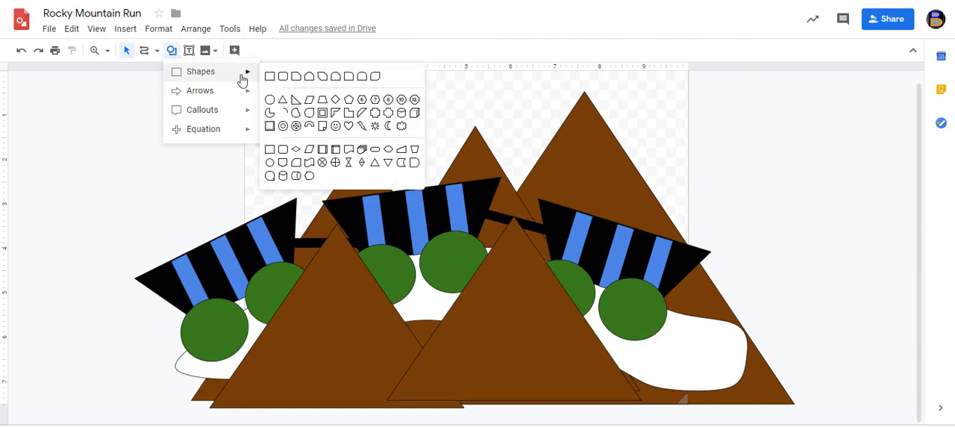
{"action": "left_click", "coordinate": [133, 91]}
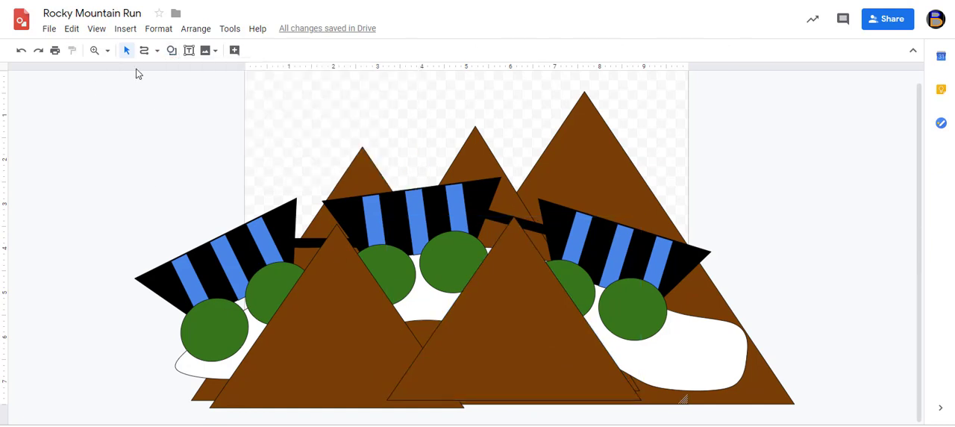
Draw an irregular closed rock shape in the empty area beside the canvas and move it between the two front mountains
{"action": "left_click", "coordinate": [146, 55]}
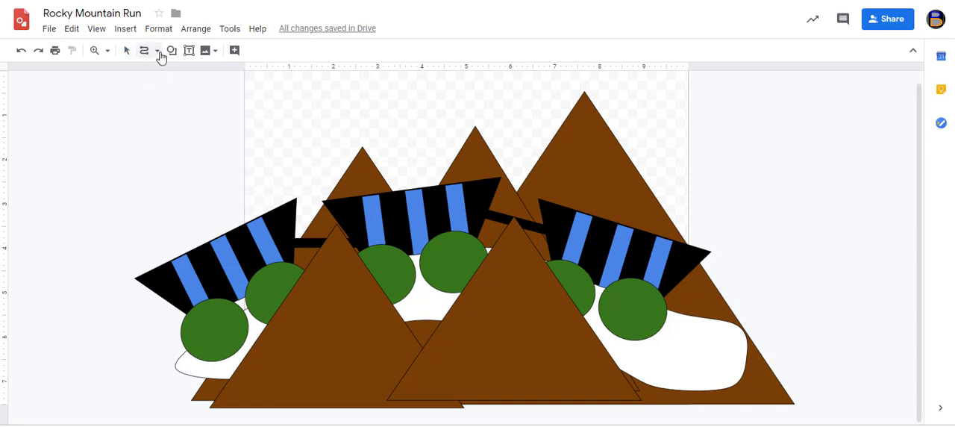
{"action": "left_click", "coordinate": [158, 51]}
{"action": "left_click", "coordinate": [150, 147]}
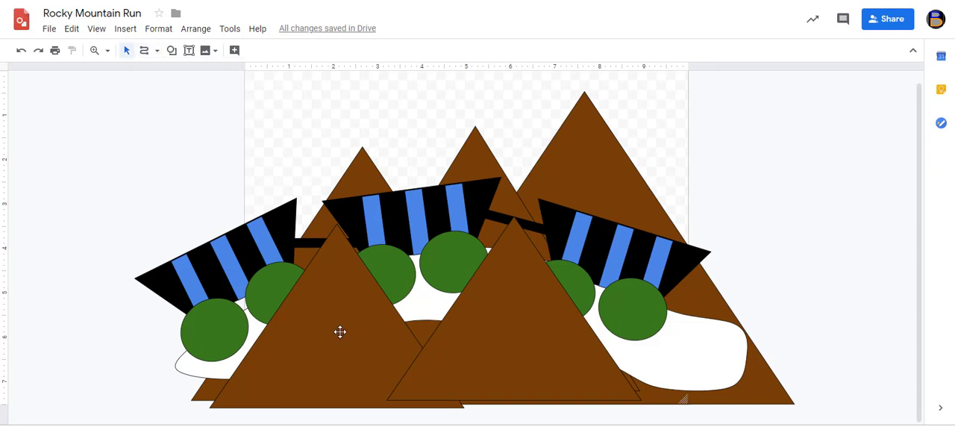
{"action": "left_click", "coordinate": [144, 50]}
{"action": "mouse_move", "coordinate": [145, 121]}
{"action": "left_mouse_down"}
{"action": "mouse_move", "coordinate": [192, 107]}
{"action": "mouse_move", "coordinate": [209, 117]}
{"action": "mouse_move", "coordinate": [228, 156]}
{"action": "mouse_move", "coordinate": [195, 179]}
{"action": "mouse_move", "coordinate": [142, 182]}
{"action": "mouse_move", "coordinate": [150, 122]}
{"action": "left_mouse_up"}
{"action": "left_click", "coordinate": [127, 51]}
{"action": "left_click", "coordinate": [189, 132]}
{"action": "mouse_move", "coordinate": [182, 141]}
{"action": "left_mouse_down"}
{"action": "mouse_move", "coordinate": [386, 348]}
{"action": "mouse_move", "coordinate": [410, 327]}
{"action": "left_mouse_up"}
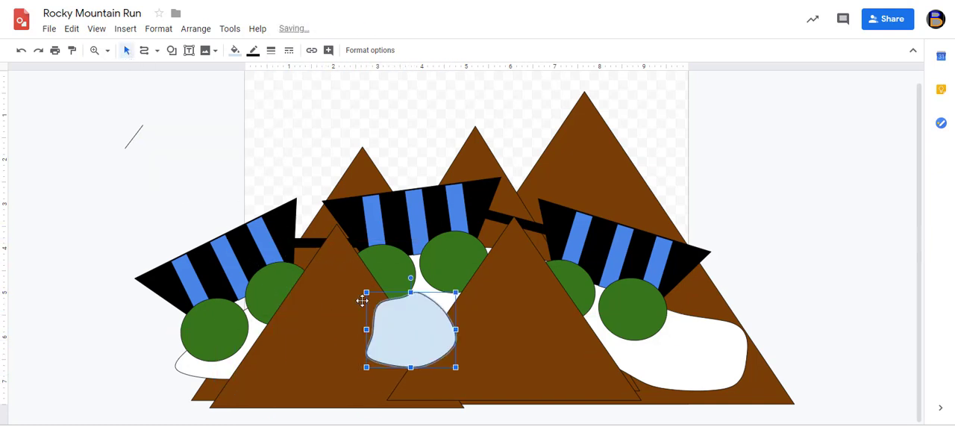
Fill the rock with the mountains' dark brown, duplicate it and shift the copy down to the right
{"action": "left_click", "coordinate": [235, 50]}
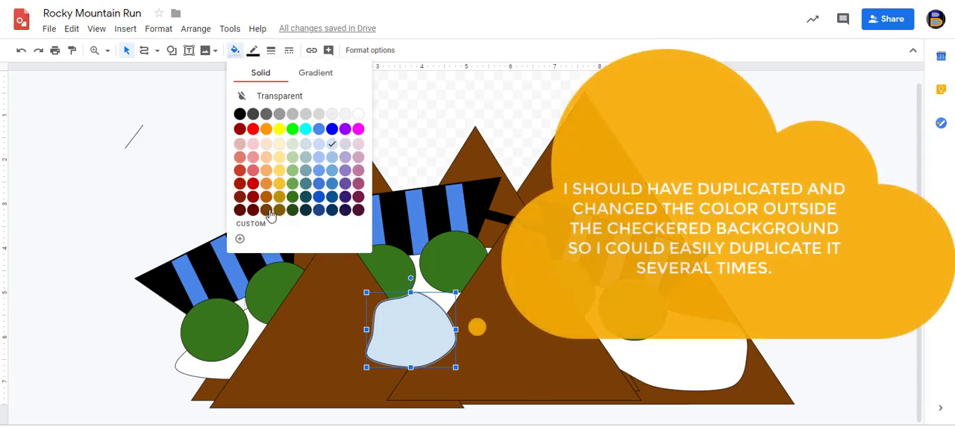
{"action": "left_click", "coordinate": [268, 212]}
{"action": "key", "text": "ctrl+d"}
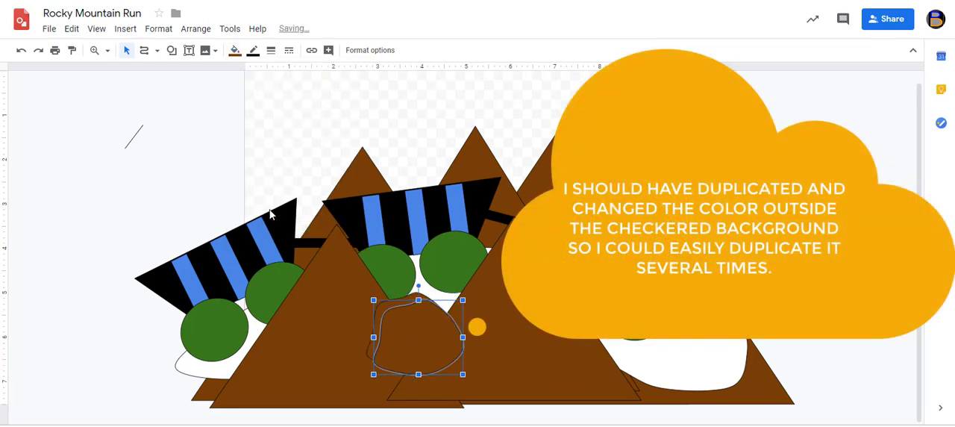
{"action": "key", "text": "Down"}
{"action": "key", "text": "Down"}
{"action": "key", "text": "Right"}
{"action": "key", "text": "Right"}
{"action": "key", "text": "Right"}
{"action": "key", "text": "Right"}
{"action": "key", "text": "Right"}
{"action": "key", "text": "Right"}
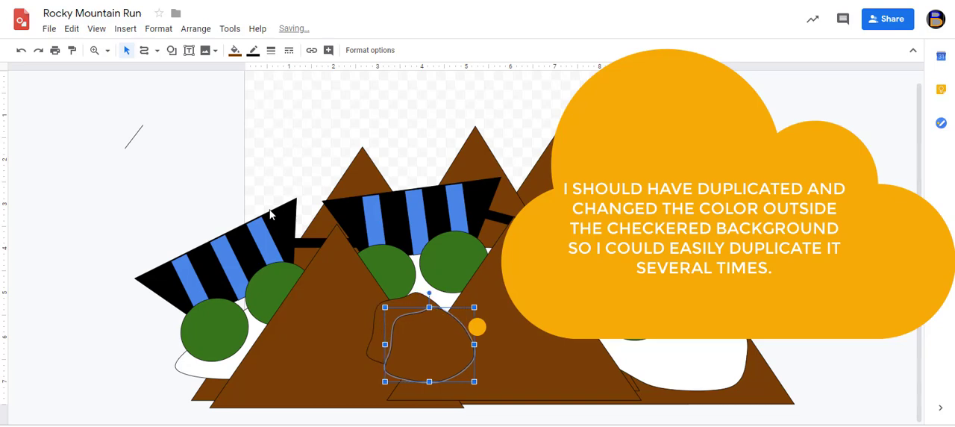
{"action": "key", "text": "Down"}
{"action": "key", "text": "Down"}
{"action": "key", "text": "Down"}
{"action": "key", "text": "Down"}
{"action": "key", "text": "Down"}
{"action": "key", "text": "Right"}
{"action": "key", "text": "Right"}
{"action": "key", "text": "Right"}
{"action": "key", "text": "Right"}
{"action": "key", "text": "Right"}
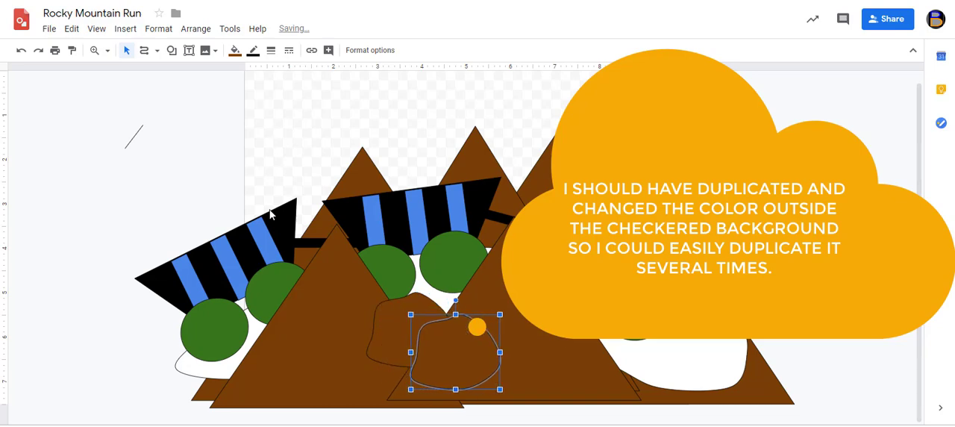
{"action": "key", "text": "Down"}
{"action": "key", "text": "Down"}
{"action": "key", "text": "Right"}
{"action": "key", "text": "Right"}
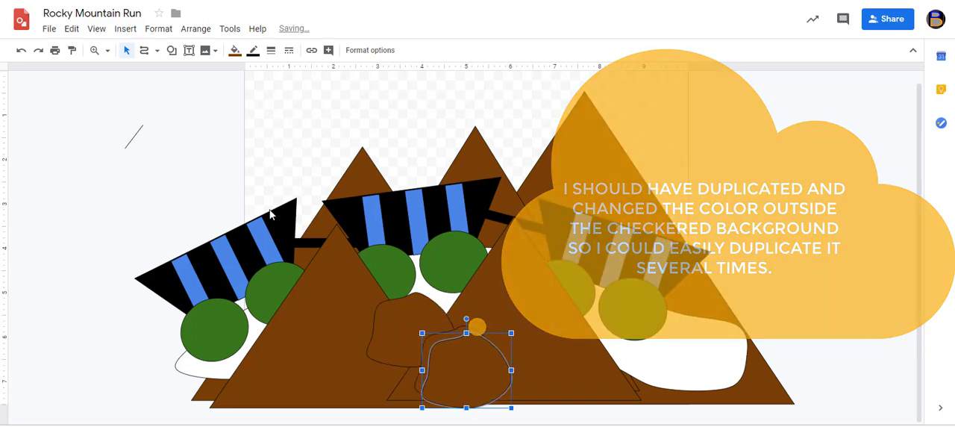
Spread more copies of the brown rock in an overlapping row along the mountains' base, with a few stacked above the row
{"action": "left_click_drag", "start_coordinate": [458, 375], "coordinate": [280, 309]}
{"action": "key", "text": "Down"}
{"action": "key", "text": "Down"}
{"action": "key", "text": "Right"}
{"action": "key", "text": "Right"}
{"action": "key", "text": "Down"}
{"action": "key", "text": "Down"}
{"action": "key", "text": "Right"}
{"action": "key", "text": "Right"}
{"action": "key", "text": "Down"}
{"action": "key", "text": "Down"}
{"action": "key", "text": "Right"}
{"action": "key", "text": "Right"}
{"action": "key", "text": "Down"}
{"action": "key", "text": "Down"}
{"action": "key", "text": "Right"}
{"action": "key", "text": "Right"}
{"action": "key", "text": "Down"}
{"action": "key", "text": "Down"}
{"action": "key", "text": "Right"}
{"action": "key", "text": "Right"}
{"action": "key", "text": "Down"}
{"action": "key", "text": "Down"}
{"action": "key", "text": "Right"}
{"action": "key", "text": "Right"}
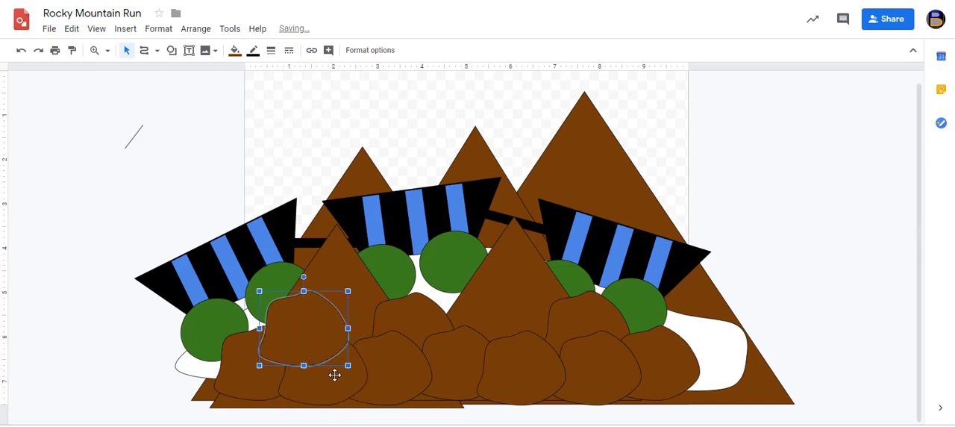
Bring the second rock from the left in the bottom row to the front
{"action": "left_click", "coordinate": [314, 381]}
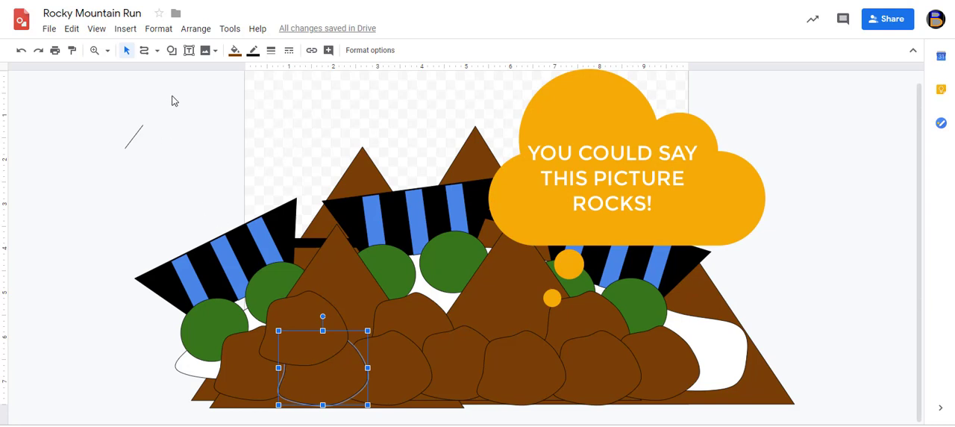
{"action": "left_click", "coordinate": [195, 28]}
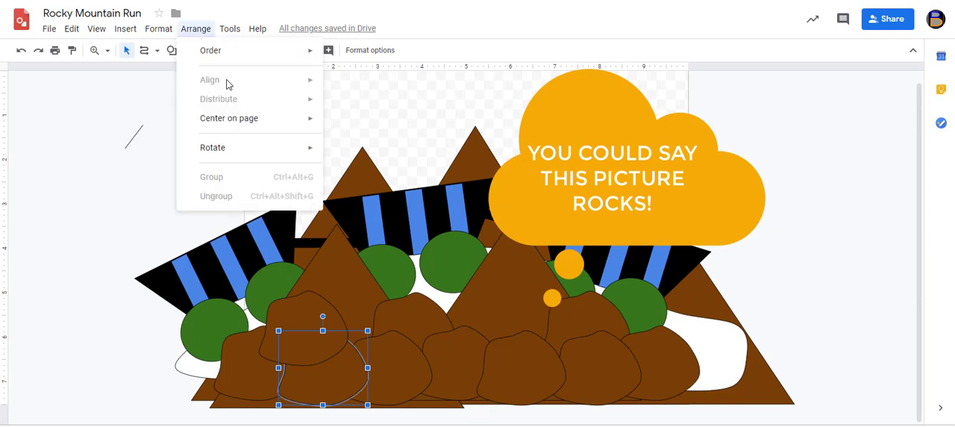
{"action": "mouse_move", "coordinate": [237, 60]}
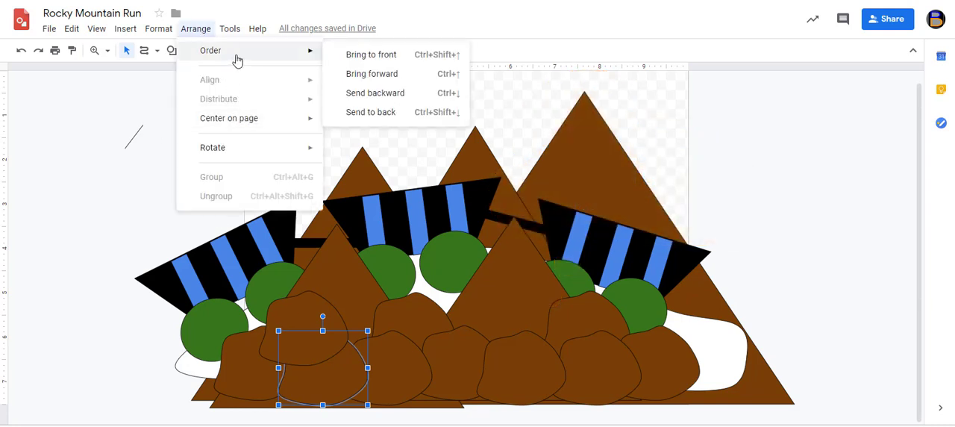
{"action": "left_click", "coordinate": [352, 58]}
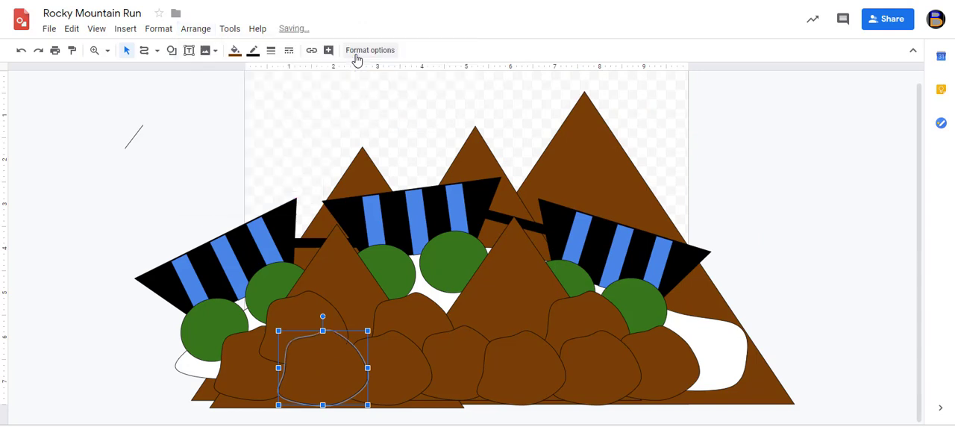
{"action": "left_click", "coordinate": [179, 152]}
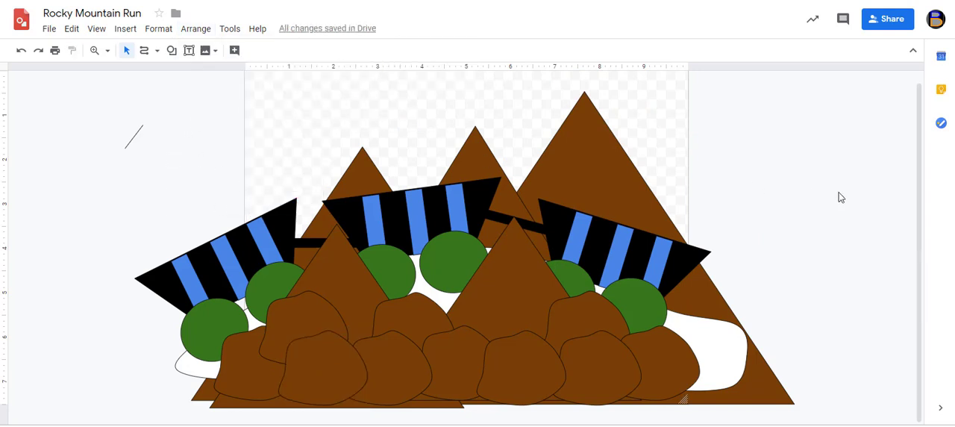
Insert the word art "ROCKY MOUNTAIN RUN" and position it, stretched taller, over the row of rocks
{"action": "scroll", "coordinate": [848, 198], "scroll_direction": "up", "scroll_amount": 1}
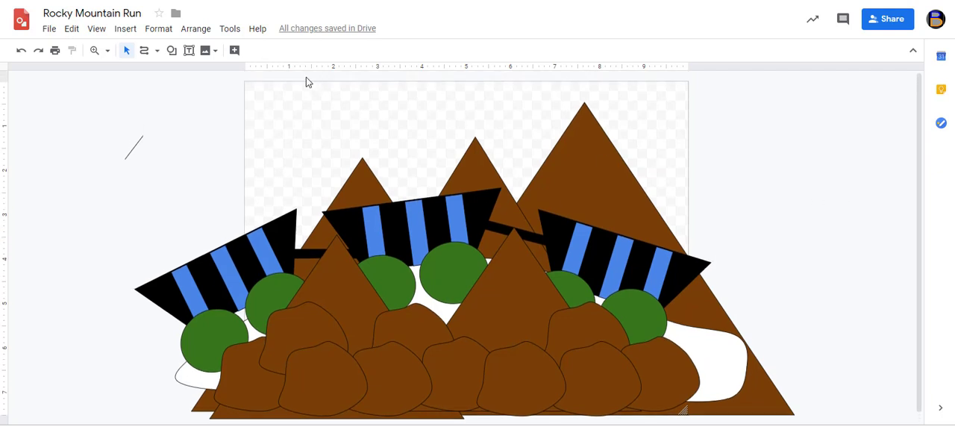
{"action": "left_click", "coordinate": [127, 34]}
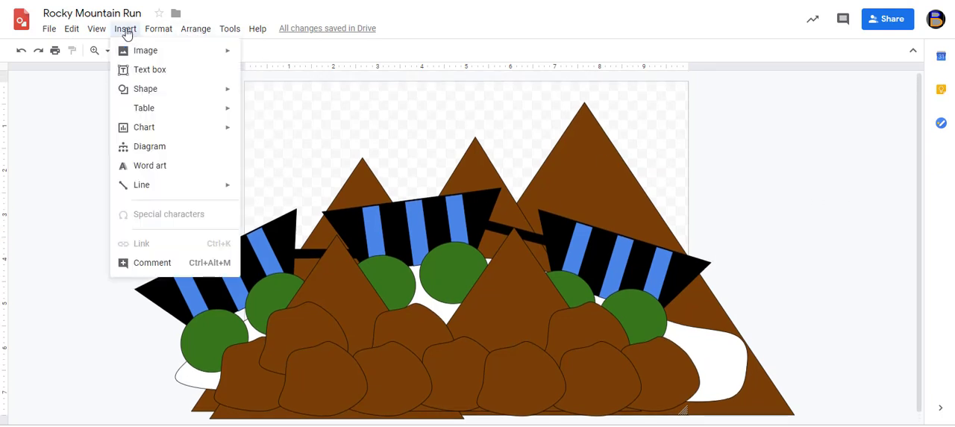
{"action": "left_click", "coordinate": [161, 167]}
{"action": "key", "text": "shift+Return"}
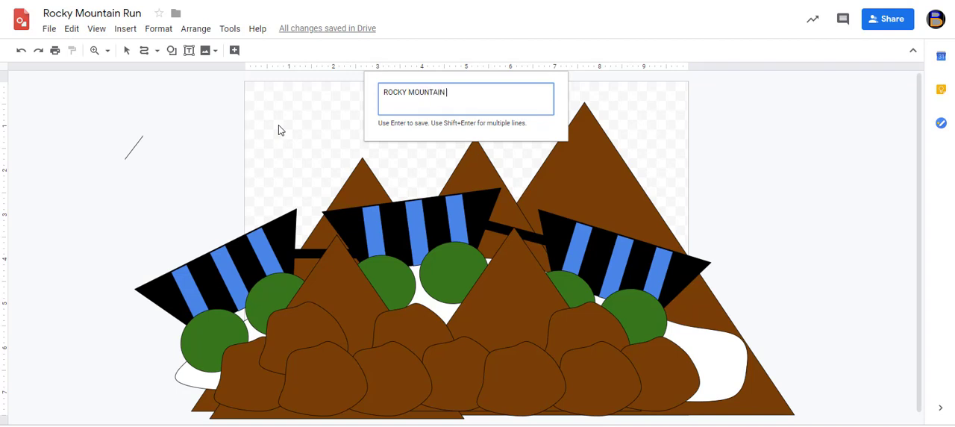
{"action": "key", "text": "Return"}
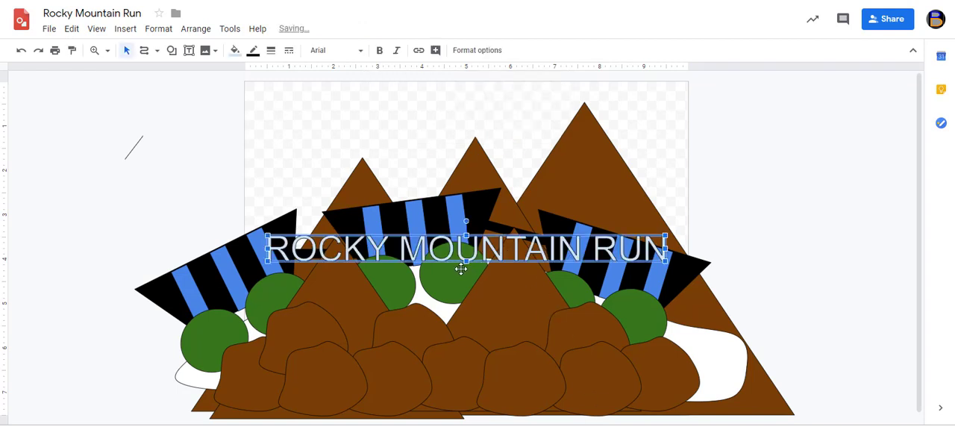
{"action": "left_click_drag", "start_coordinate": [482, 249], "coordinate": [466, 397]}
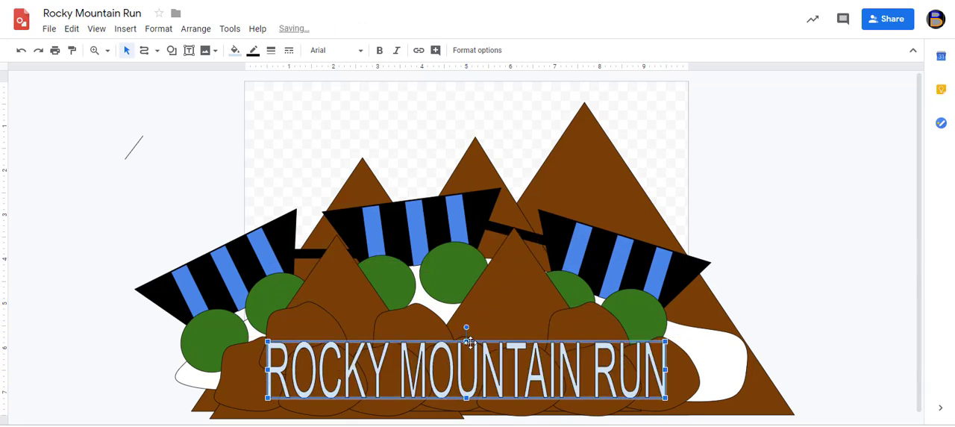
{"action": "left_click_drag", "start_coordinate": [468, 342], "coordinate": [471, 311]}
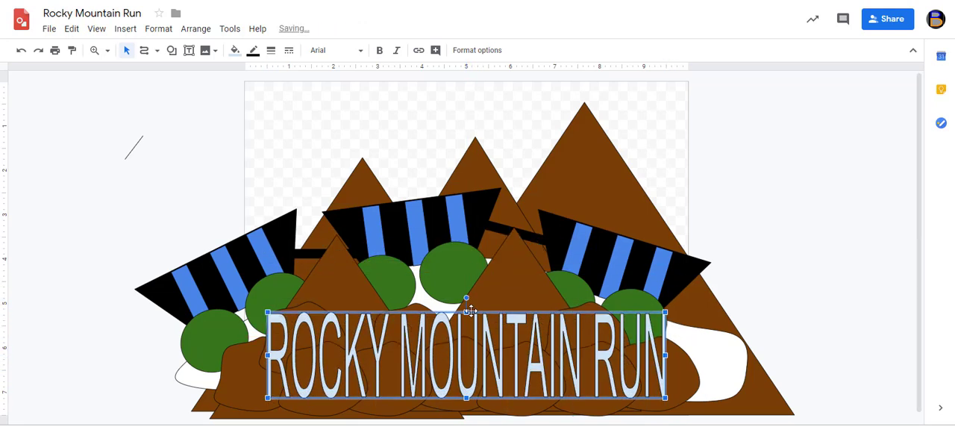
Change the word art's font to Cabin Sketch and widen it to span the rocks
{"action": "left_click", "coordinate": [353, 52]}
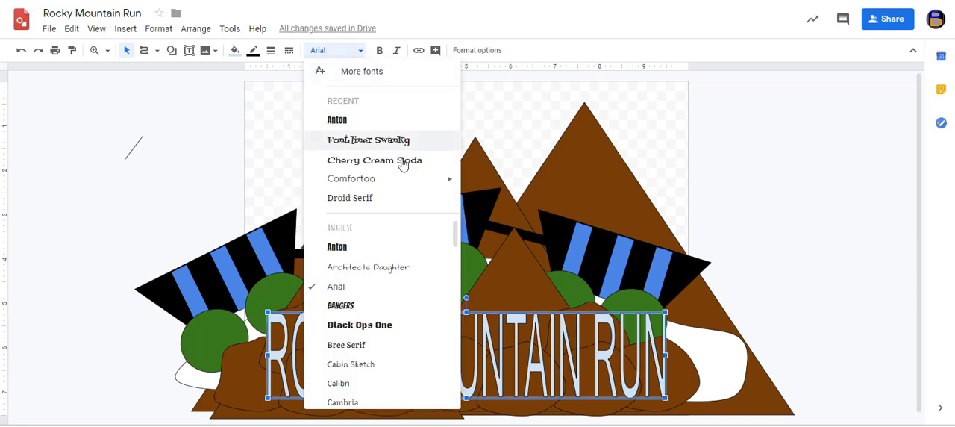
{"action": "scroll", "coordinate": [433, 300], "scroll_direction": "down", "scroll_amount": 1}
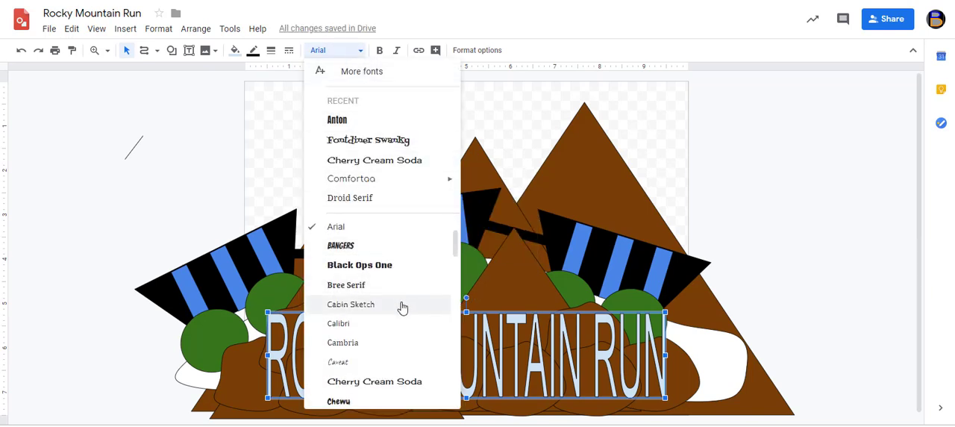
{"action": "left_click", "coordinate": [402, 307]}
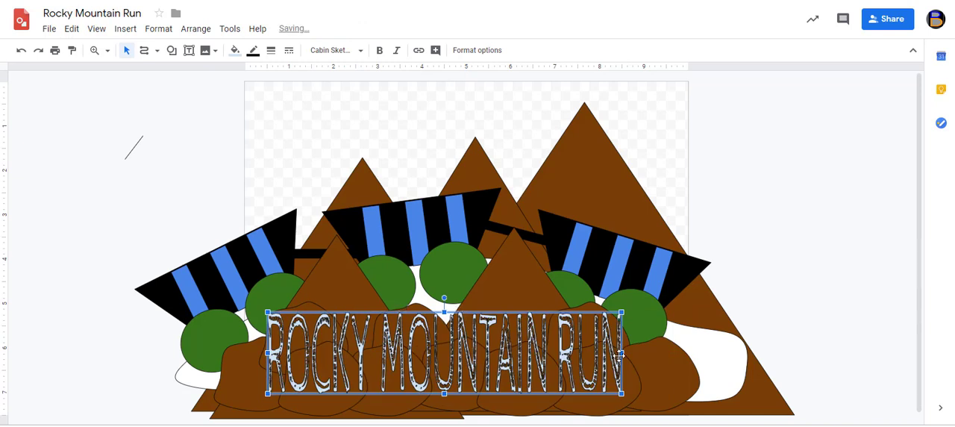
{"action": "left_click_drag", "start_coordinate": [622, 353], "coordinate": [673, 351]}
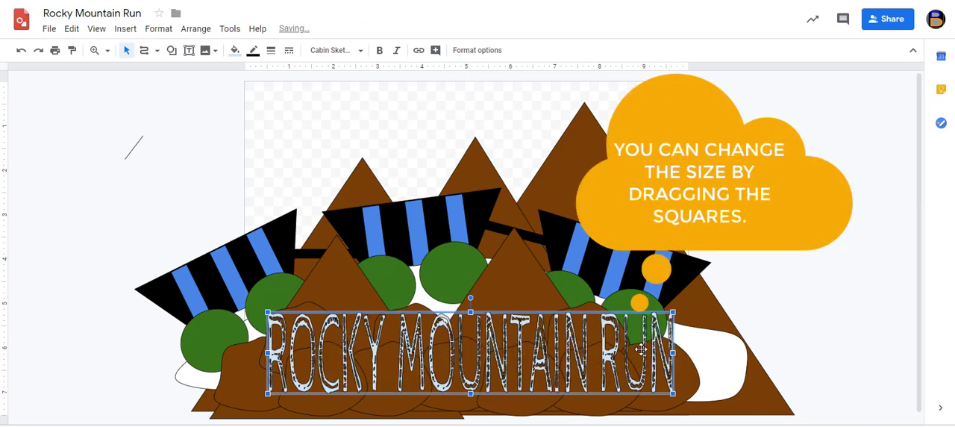
Fill the word art with yellow, and make its lettering bold and slightly taller
{"action": "left_click", "coordinate": [236, 50]}
{"action": "left_click", "coordinate": [279, 129]}
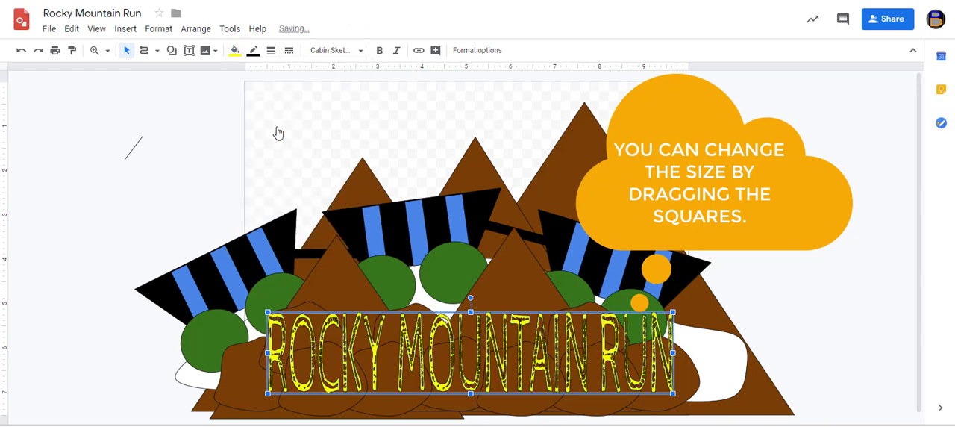
{"action": "left_click", "coordinate": [380, 53]}
{"action": "left_click_drag", "start_coordinate": [469, 307], "coordinate": [469, 289]}
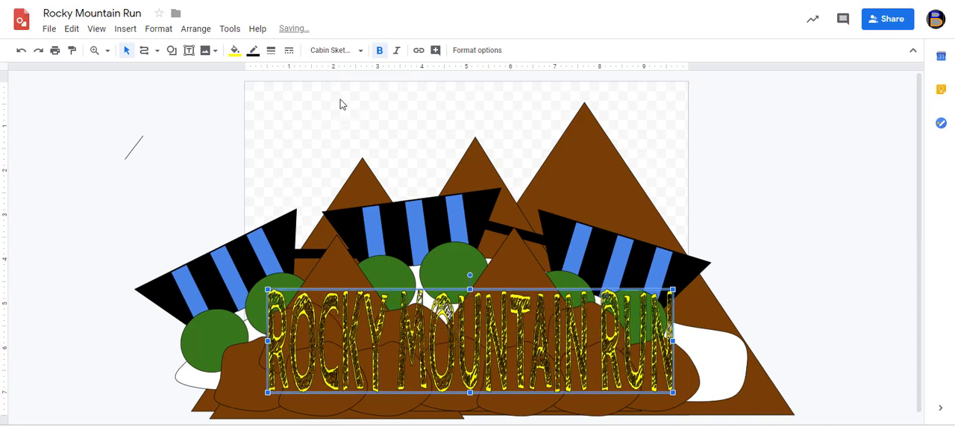
Try red and then magenta as the fill colour of the ROCKY MOUNTAIN RUN word art
{"action": "left_click", "coordinate": [241, 55]}
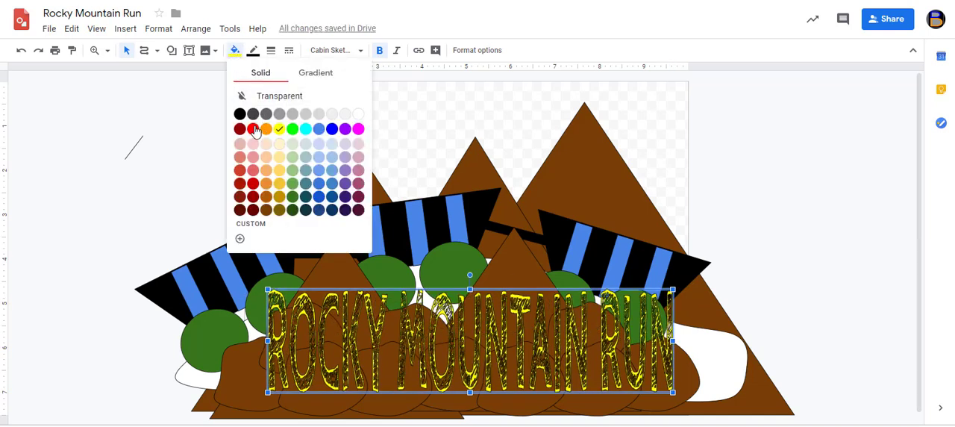
{"action": "left_click", "coordinate": [254, 133]}
{"action": "left_click", "coordinate": [235, 50]}
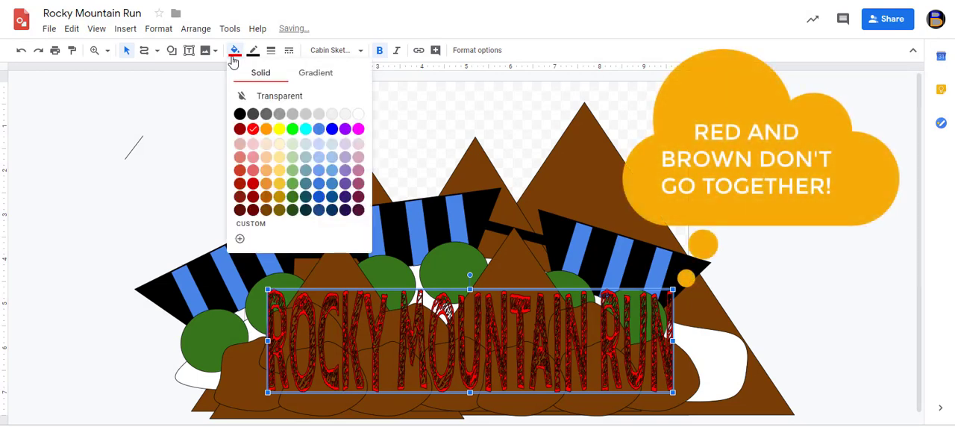
{"action": "left_click", "coordinate": [358, 129]}
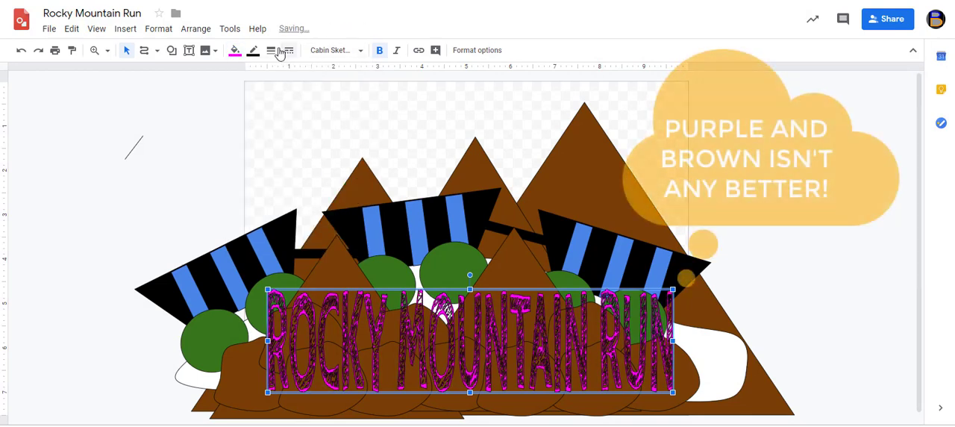
Remove the bold from the word art's lettering and fill it with white
{"action": "left_click", "coordinate": [379, 53]}
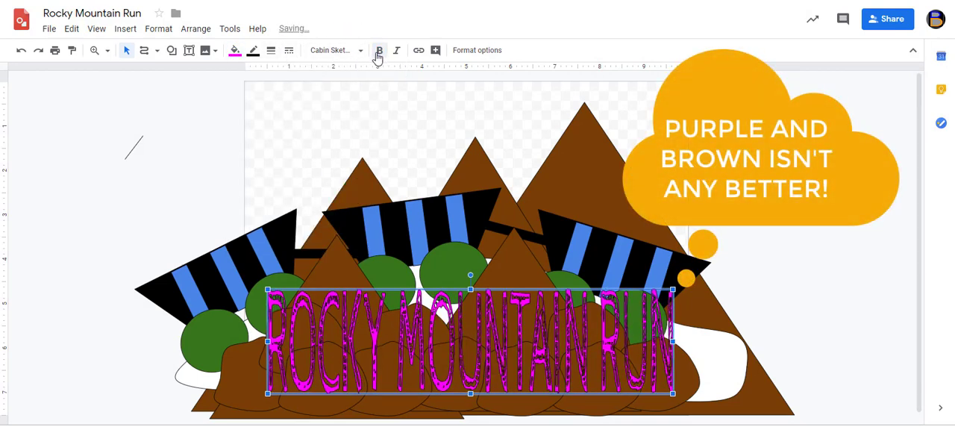
{"action": "left_click", "coordinate": [236, 51]}
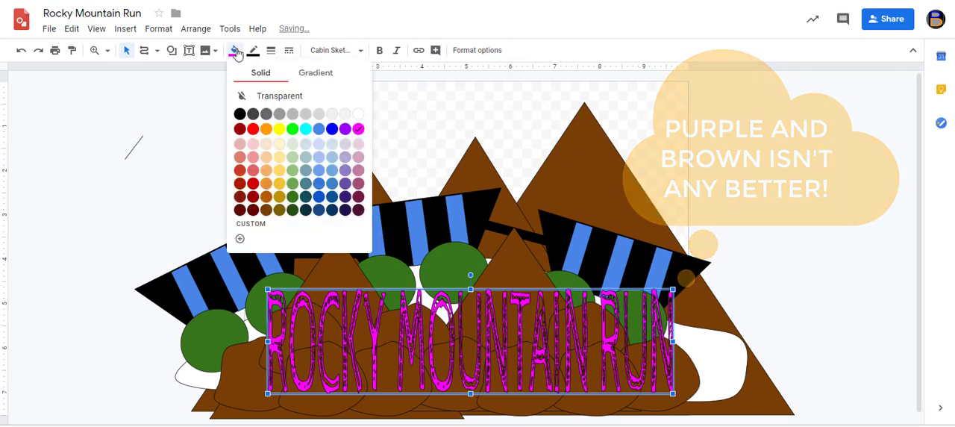
{"action": "left_click", "coordinate": [358, 114]}
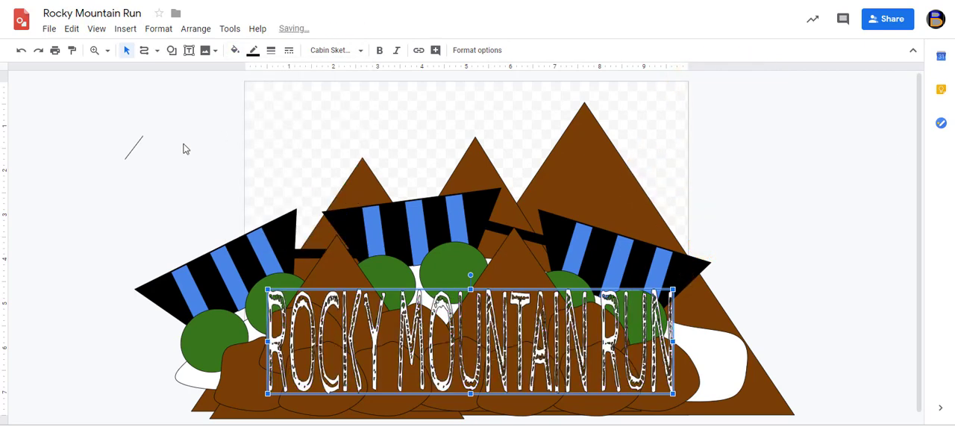
Change the word art's font to Cherry Cream Soda and narrow it to fit over the row of rocks
{"action": "left_click", "coordinate": [336, 50]}
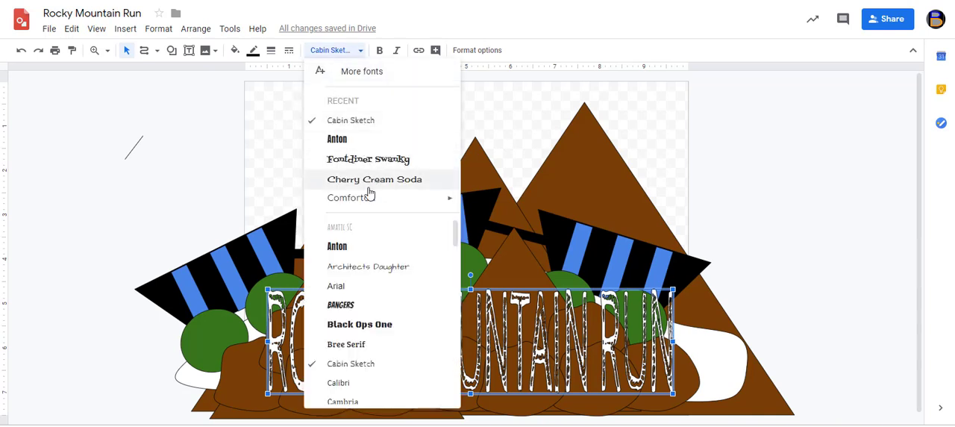
{"action": "scroll", "coordinate": [367, 250], "scroll_direction": "down", "scroll_amount": 3}
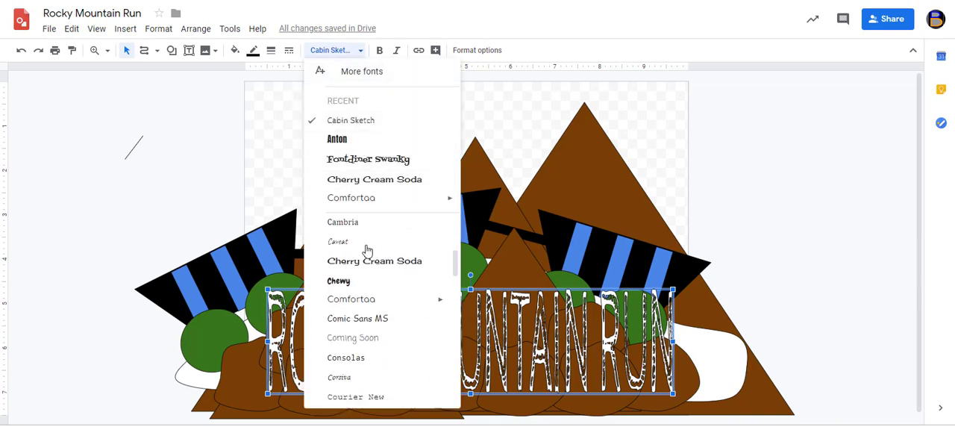
{"action": "left_click", "coordinate": [365, 261]}
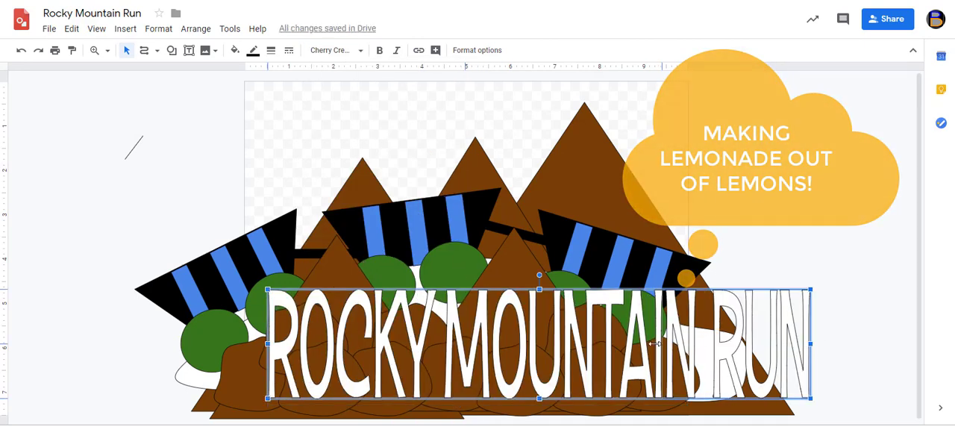
{"action": "left_click_drag", "start_coordinate": [808, 344], "coordinate": [643, 344]}
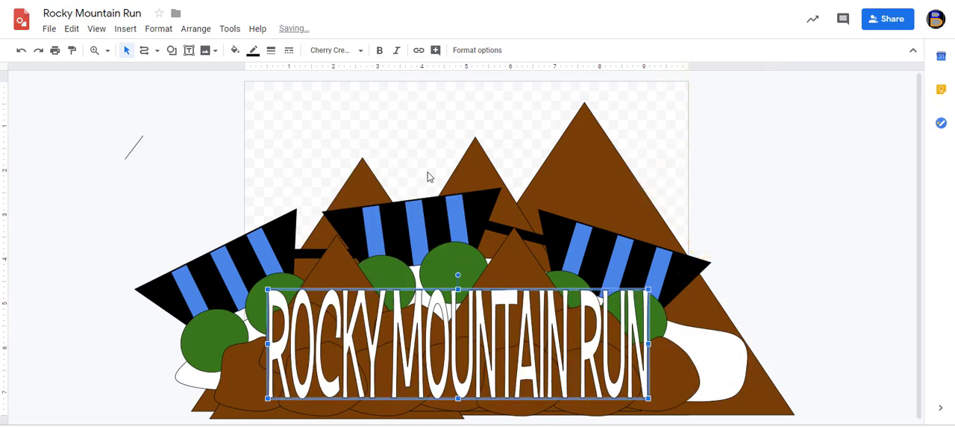
Fill the word art with yellow and shift it slightly to the right and up over the rocks
{"action": "left_click", "coordinate": [235, 52]}
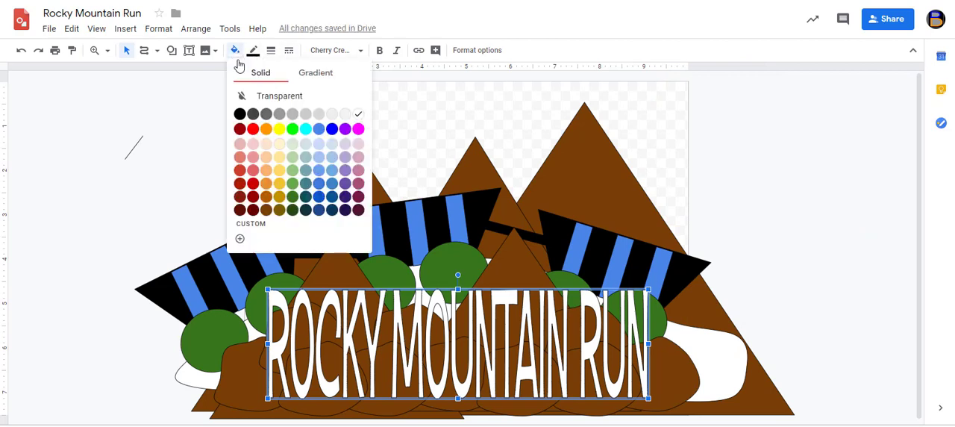
{"action": "left_click", "coordinate": [279, 130]}
{"action": "left_click", "coordinate": [183, 147]}
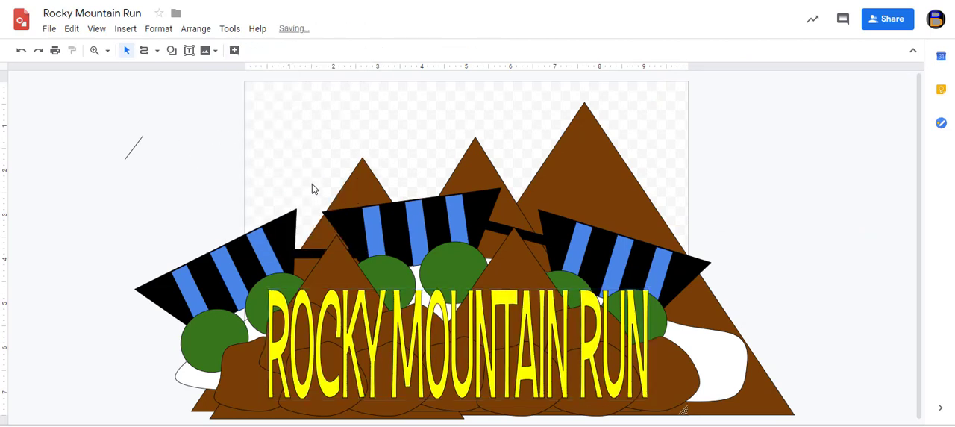
{"action": "left_click_drag", "start_coordinate": [436, 316], "coordinate": [443, 315]}
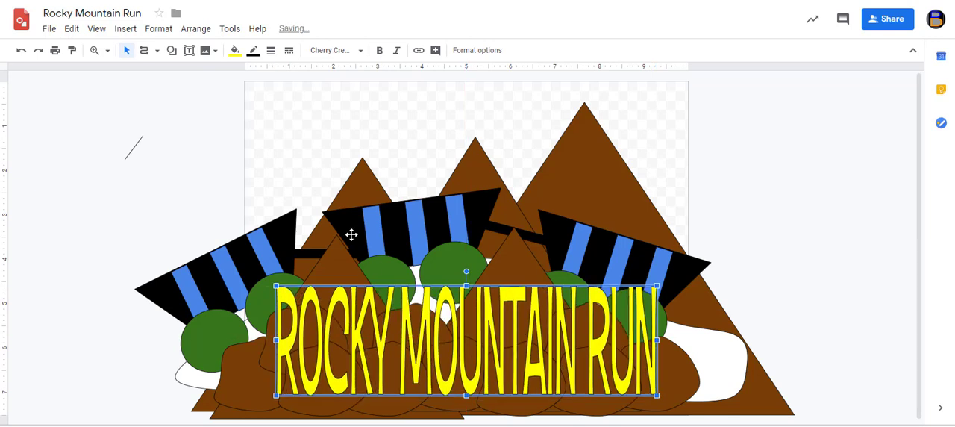
Download the Rocky Mountain Run drawing as a PNG image
{"action": "left_click", "coordinate": [52, 32]}
{"action": "mouse_move", "coordinate": [60, 146]}
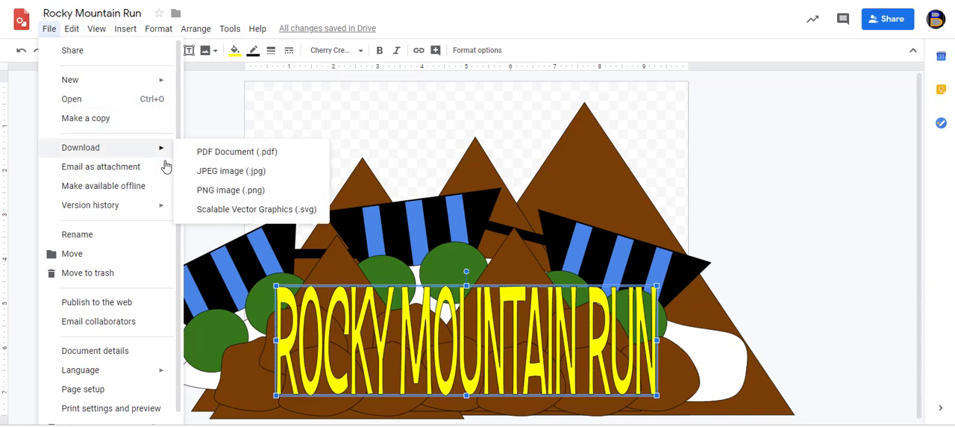
{"action": "left_click", "coordinate": [241, 191]}
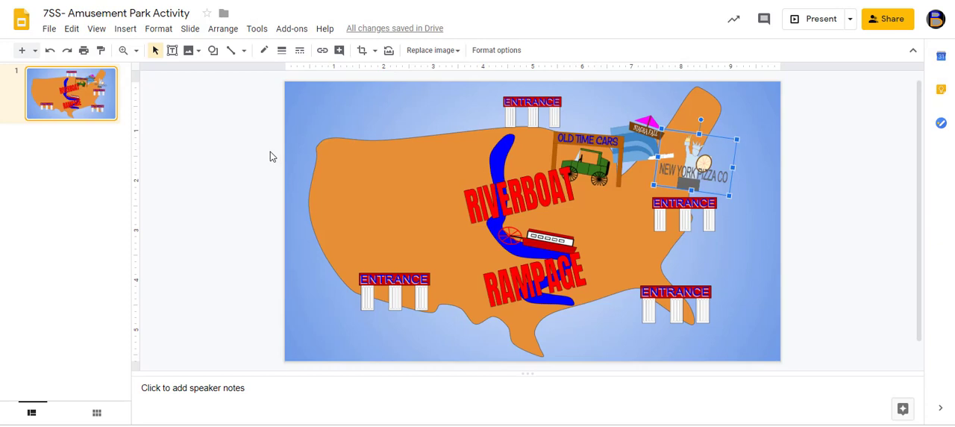
Switch to the 7SS- Amusement Park Activity presentation in Google Slides and insert the Rocky Mountain Run image from the computer
{"action": "left_click", "coordinate": [126, 29]}
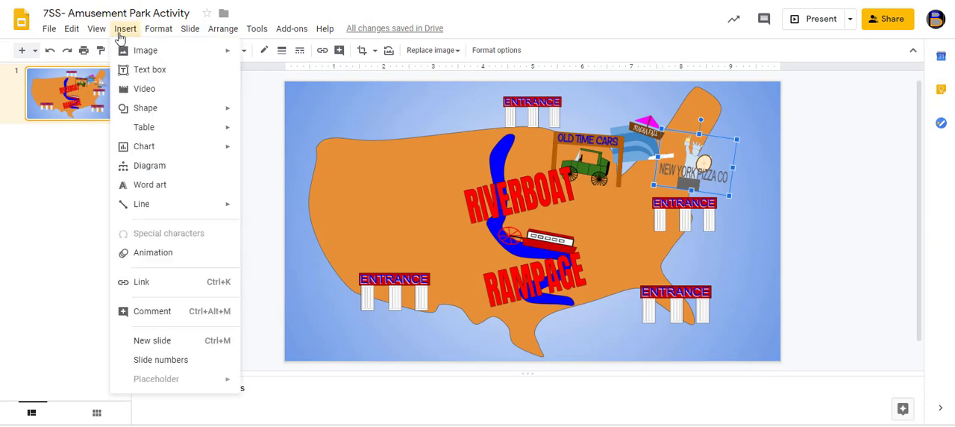
{"action": "mouse_move", "coordinate": [142, 54]}
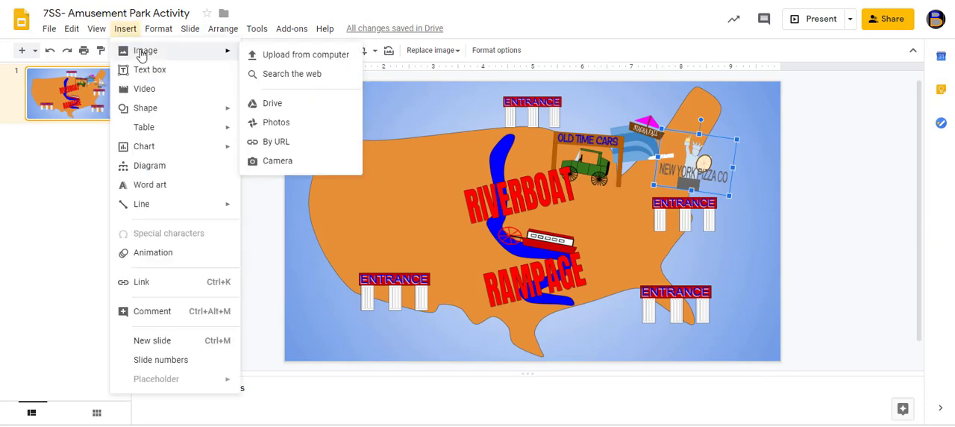
{"action": "left_click", "coordinate": [306, 55]}
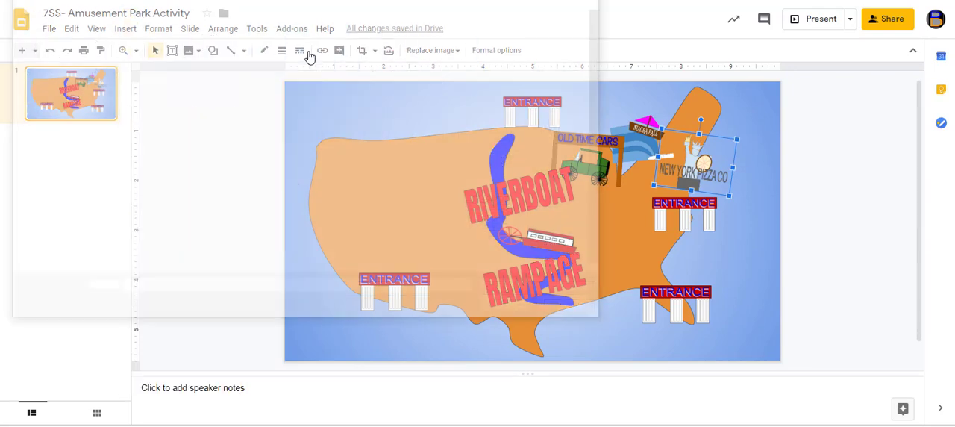
{"action": "scroll", "coordinate": [520, 89], "scroll_direction": "down", "scroll_amount": 2}
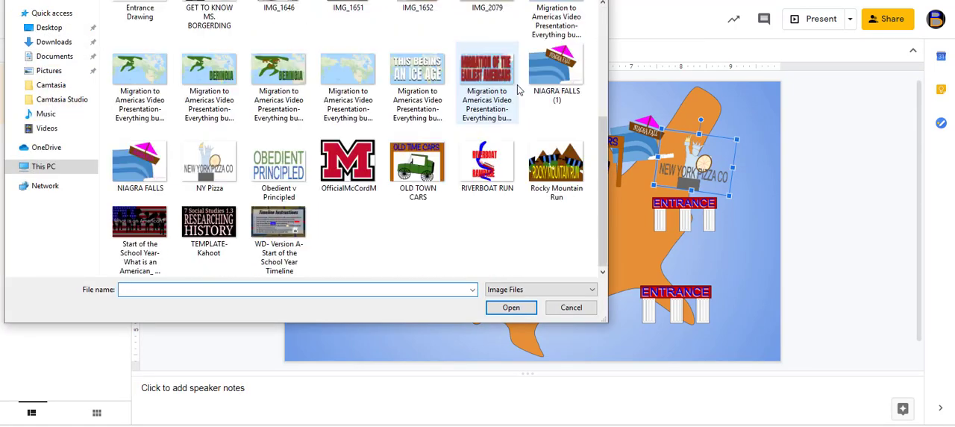
{"action": "double_click", "coordinate": [565, 170]}
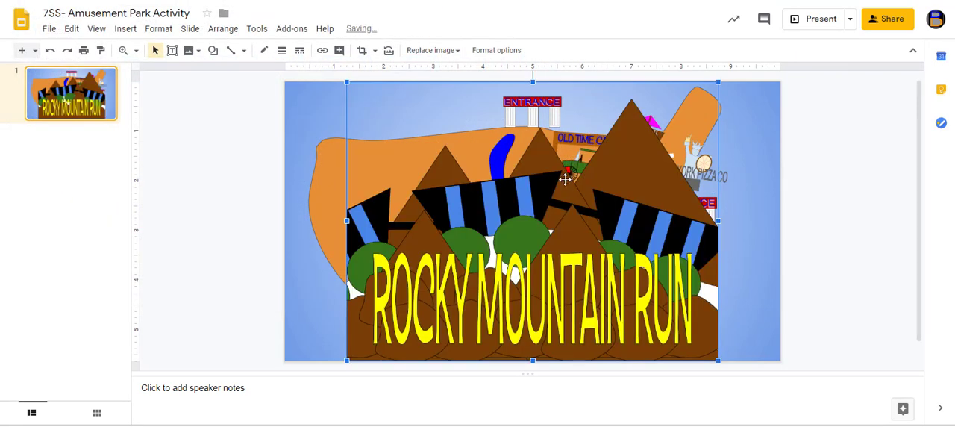
Shrink the Rocky Mountain Run image to about a third and place it on the western part of the map, above the southwest entrance
{"action": "left_click_drag", "start_coordinate": [593, 224], "coordinate": [526, 222]}
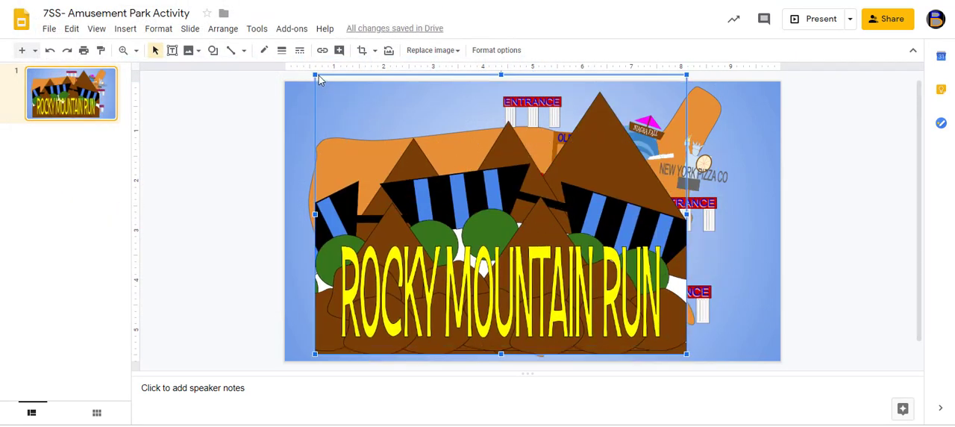
{"action": "left_click_drag", "start_coordinate": [315, 74], "coordinate": [561, 259]}
{"action": "left_click_drag", "start_coordinate": [577, 289], "coordinate": [368, 174]}
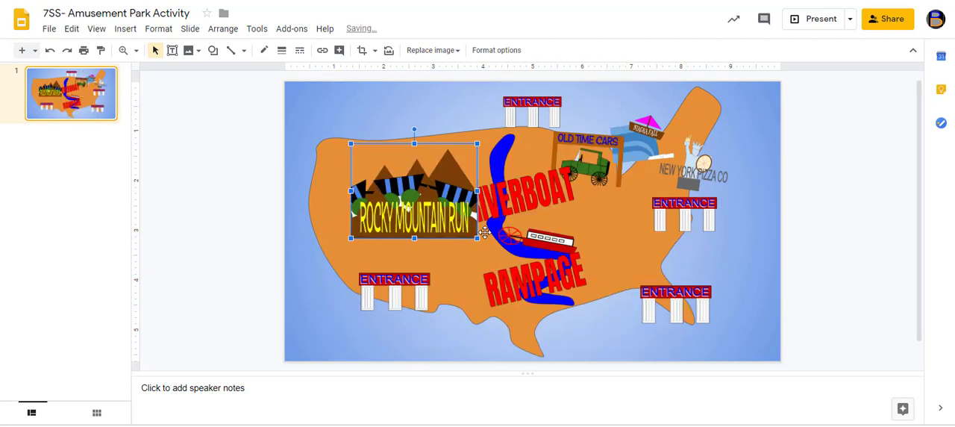